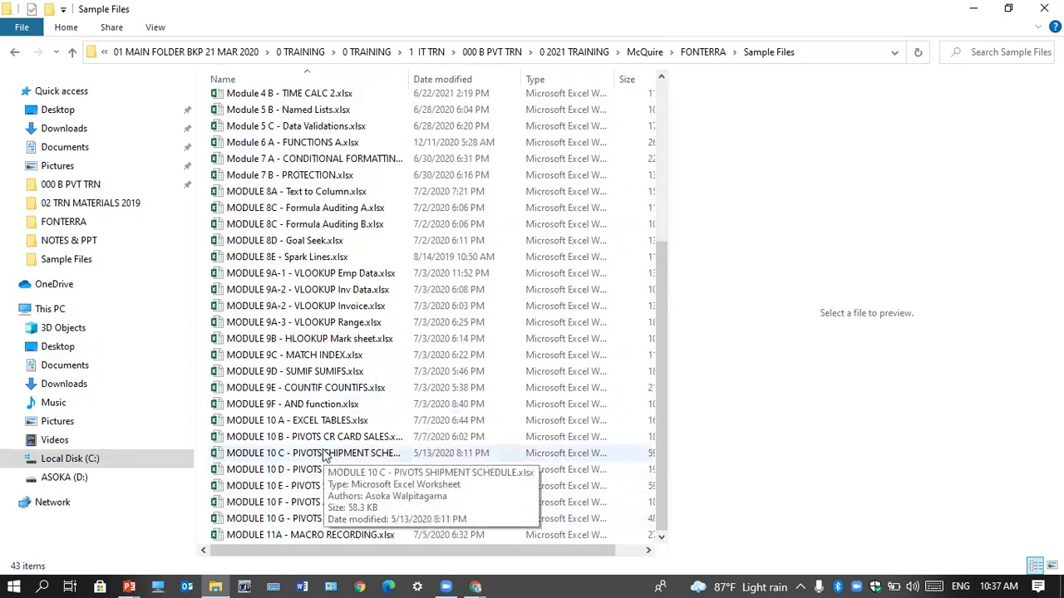
Open the workbook MODULE 9D - SUMIF SUMIFS.xlsx from the File Explorer listing
click(346, 146)
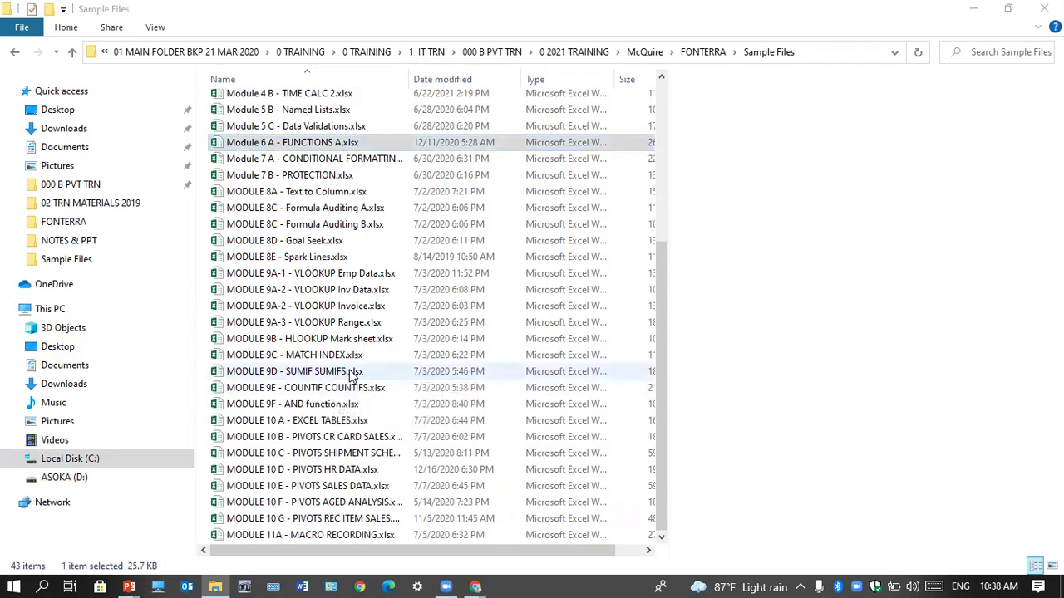
click(351, 376)
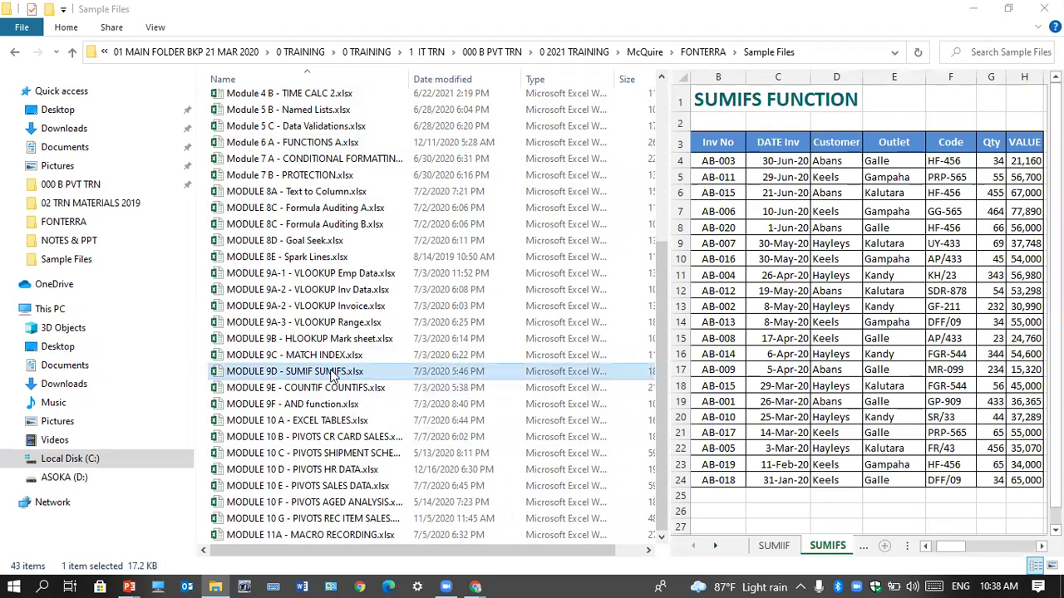
double_click(333, 374)
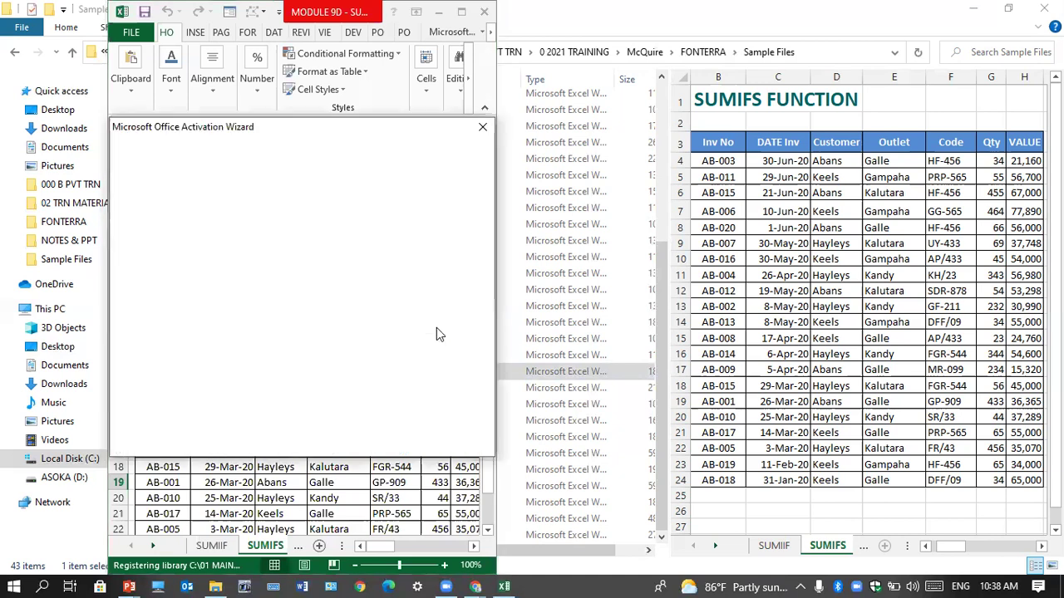
Dismiss the activation prompt, maximize Excel and switch to the SUMIF sheet
click(460, 443)
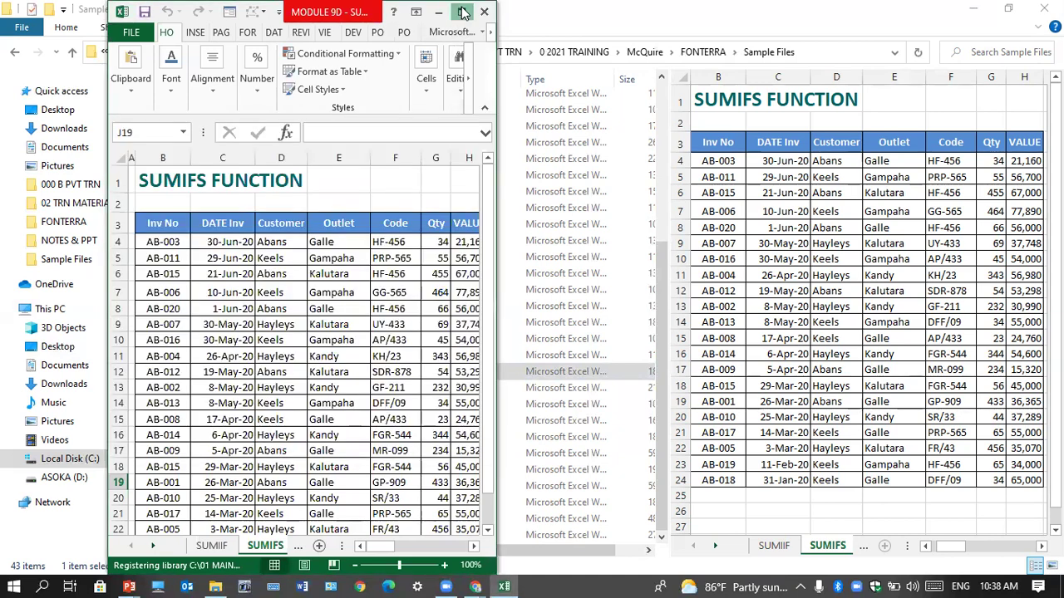
click(461, 11)
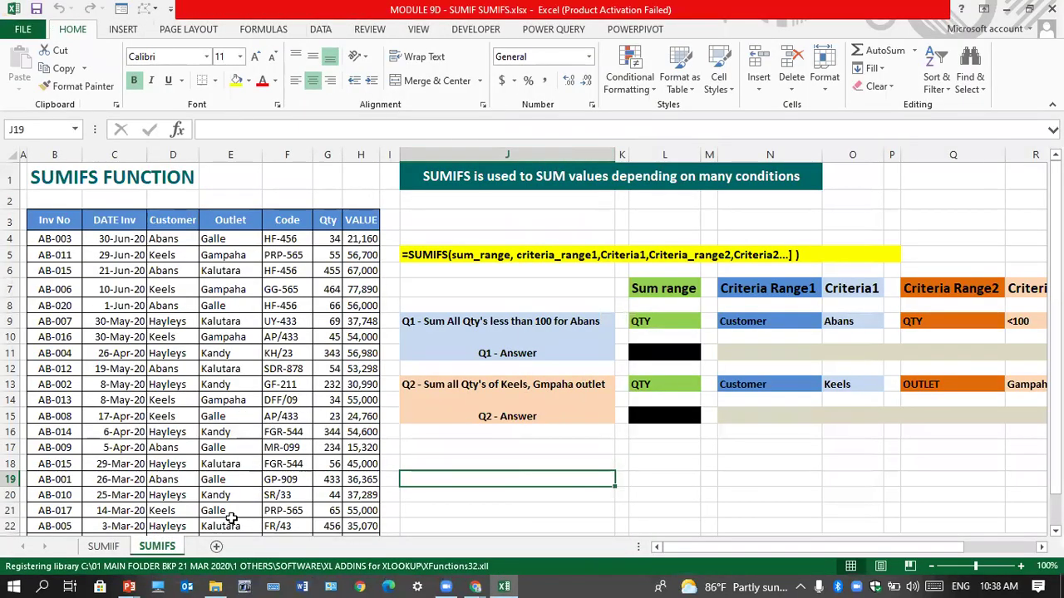
click(117, 550)
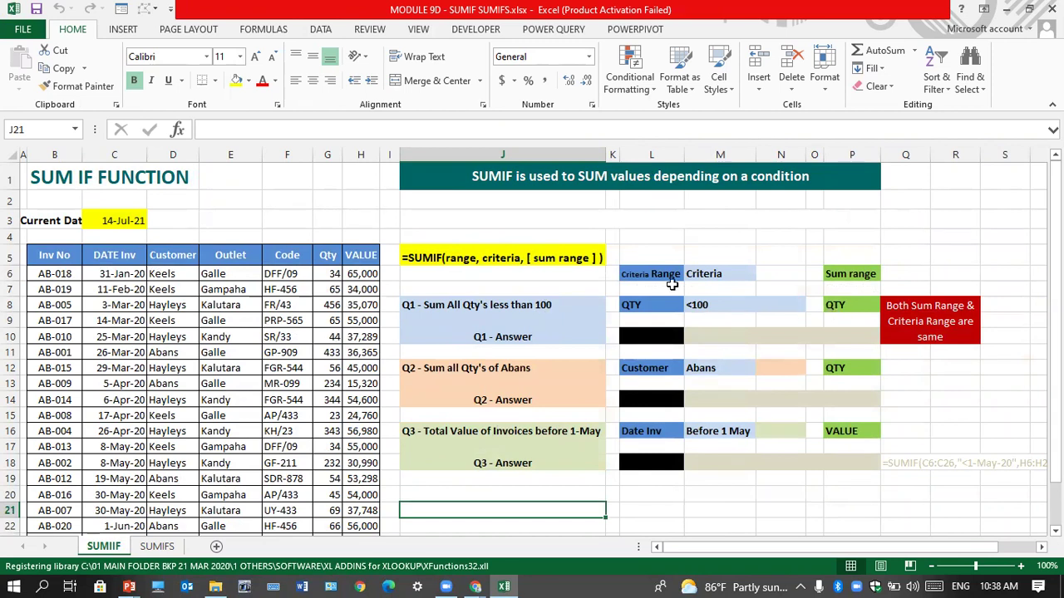
click(709, 336)
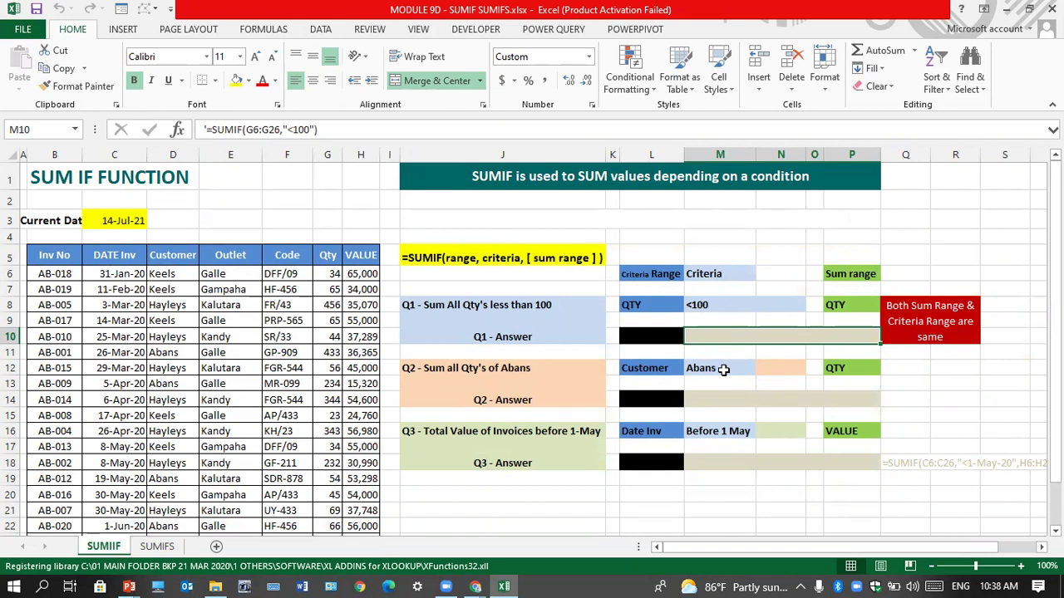
click(723, 403)
click(715, 463)
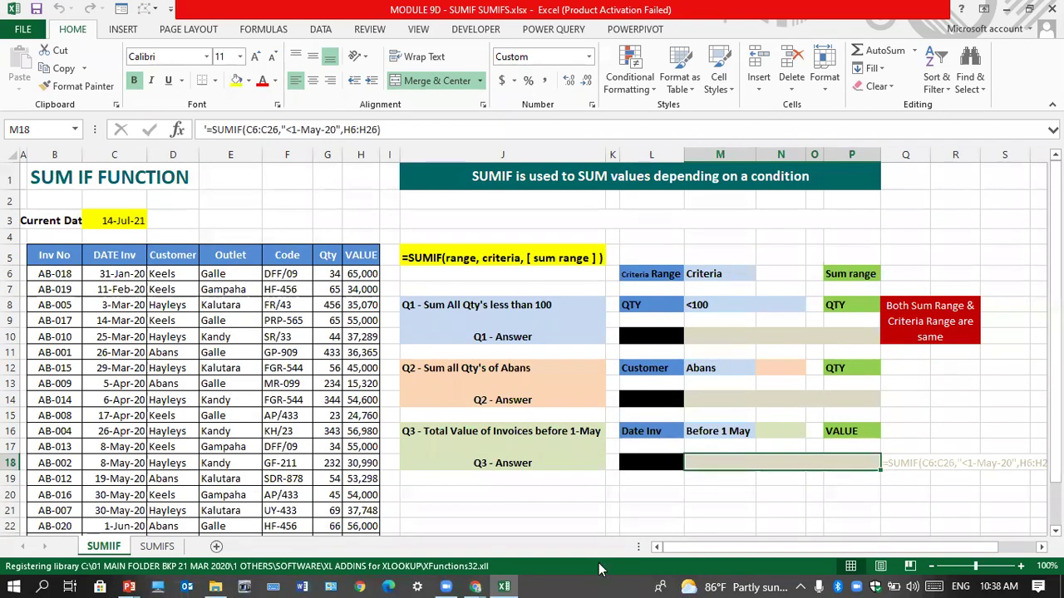
click(493, 499)
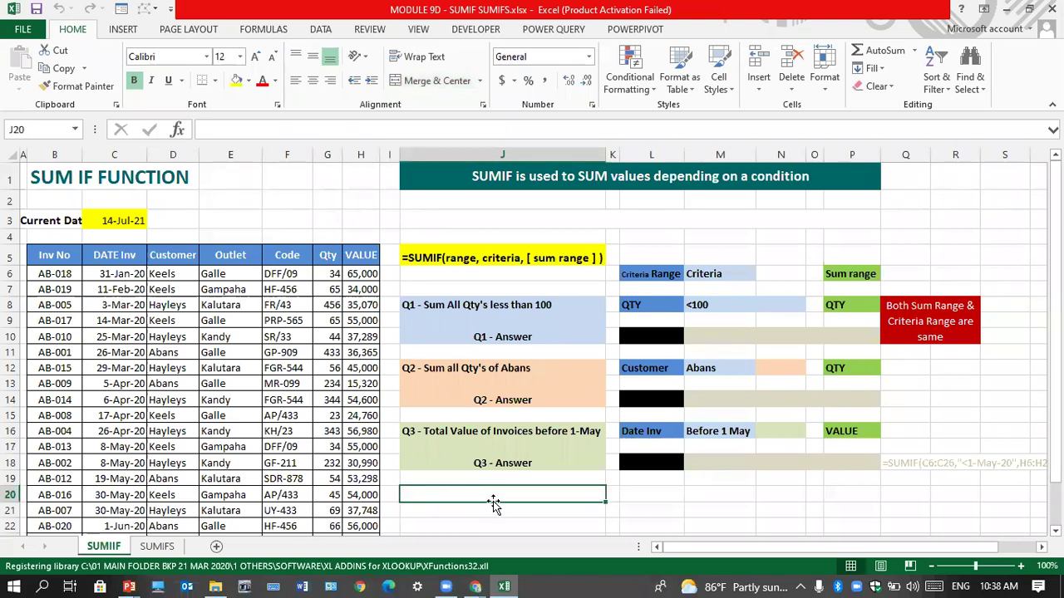
Enter the question 'Find the total Value for Keels in Galle' in cell J20
text(SU)
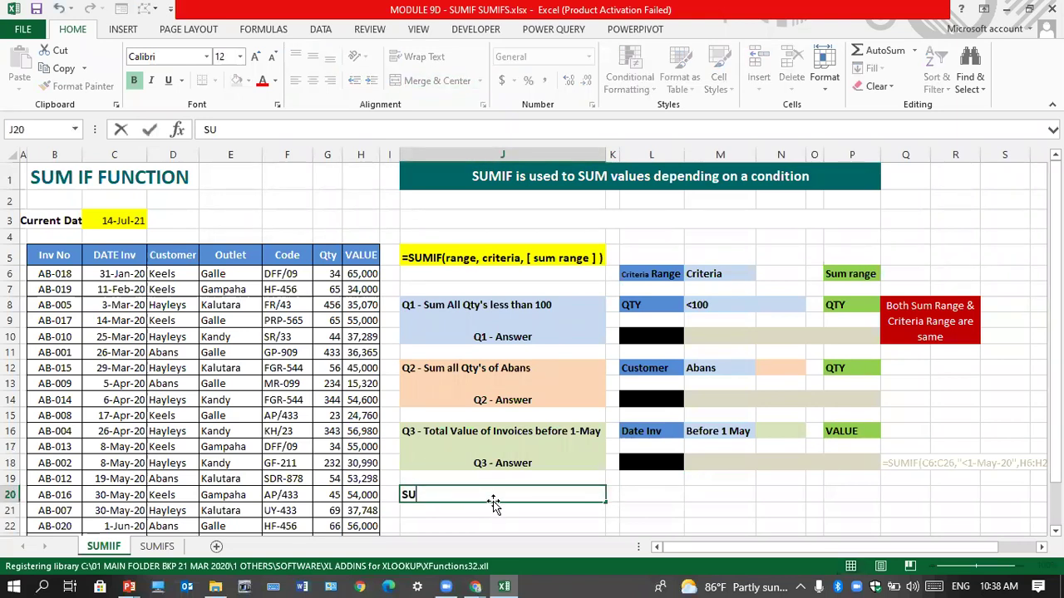
text(M All)
key(BackSpace)
key(BackSpace)
key(BackSpace)
key(BackSpace)
key(BackSpace)
key(BackSpace)
text(Find the)
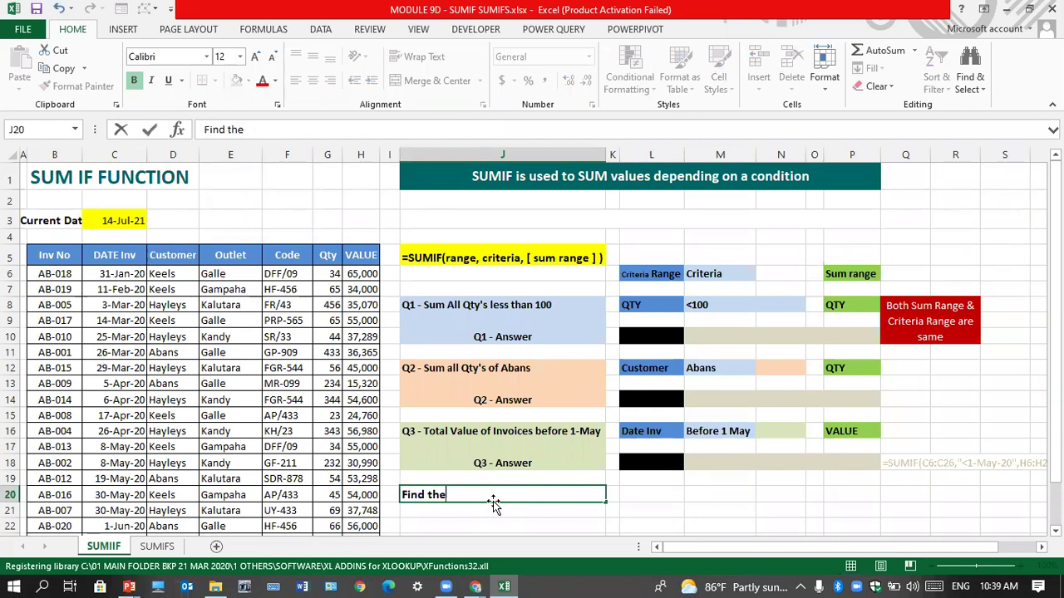
text( total In)
key(BackSpace)
text(Value for)
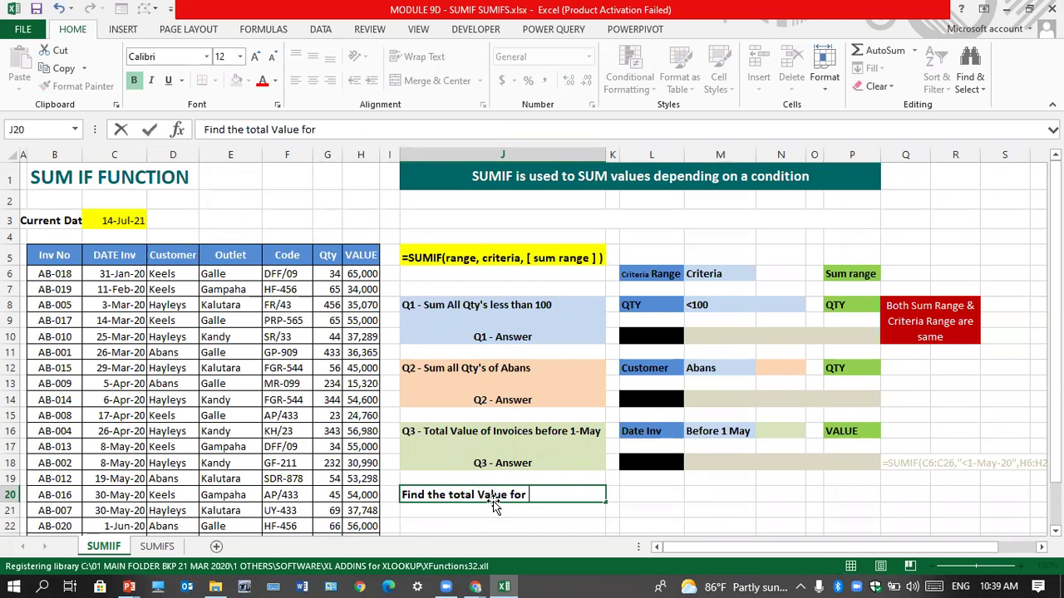
text( Keels)
text(in Galle)
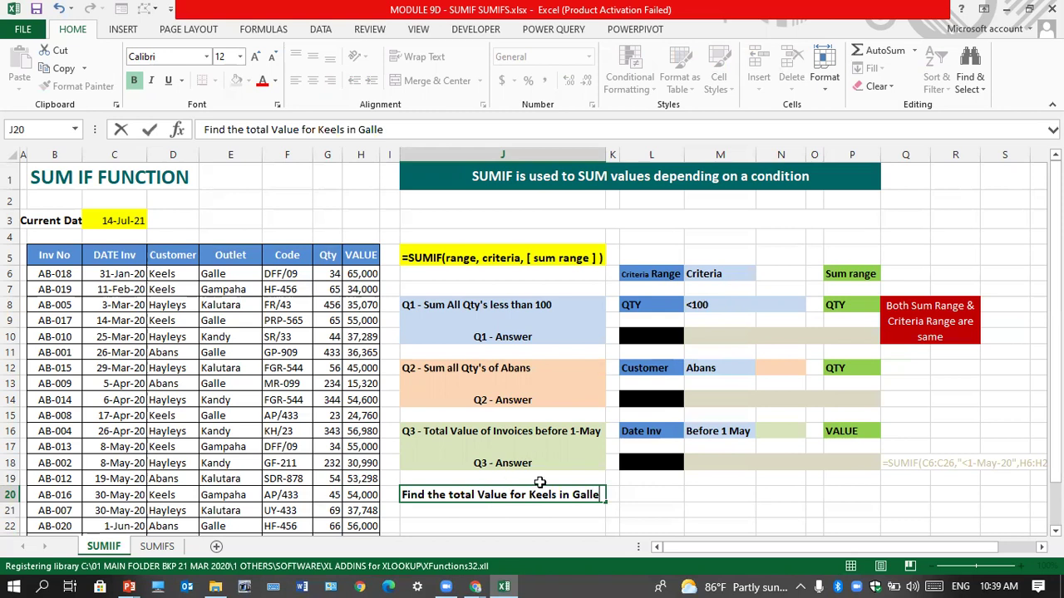
click(666, 505)
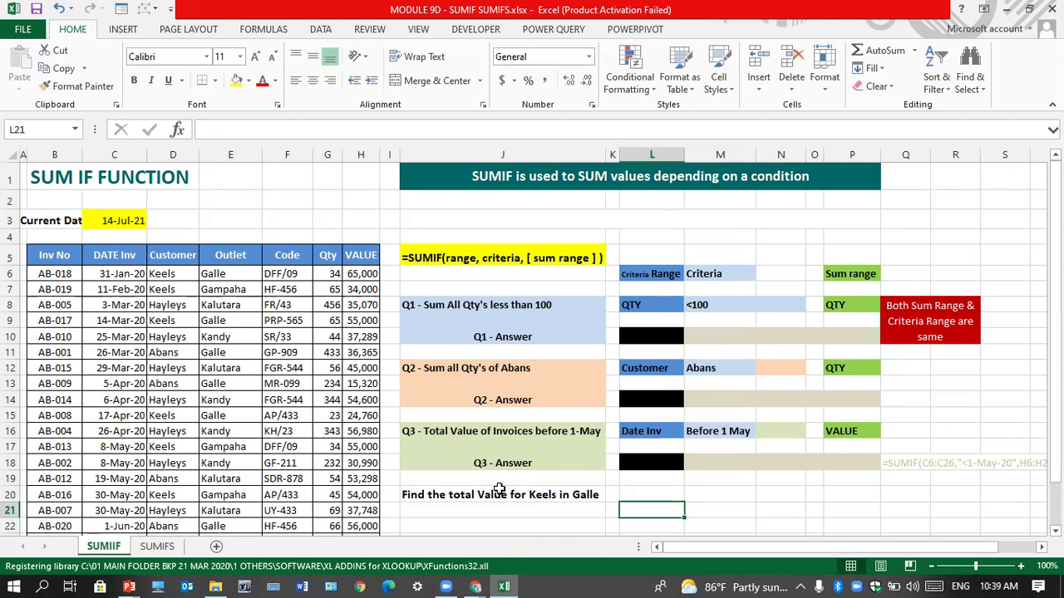
Add the labels Cust and Outlet in L21:L22, with Outlet in bold
scroll(784, 499, down, 1)
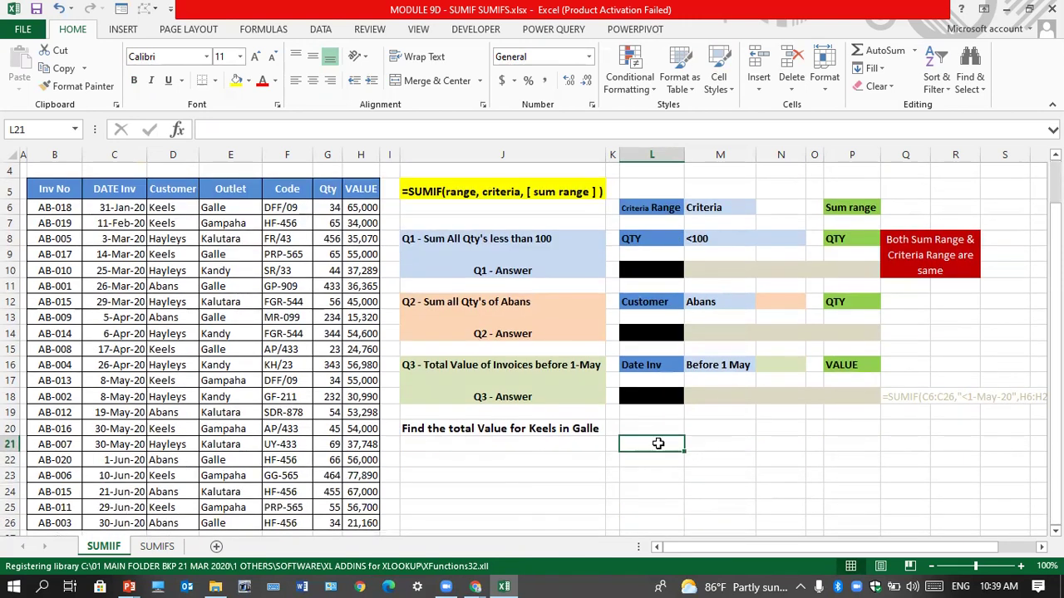
text(Cu)
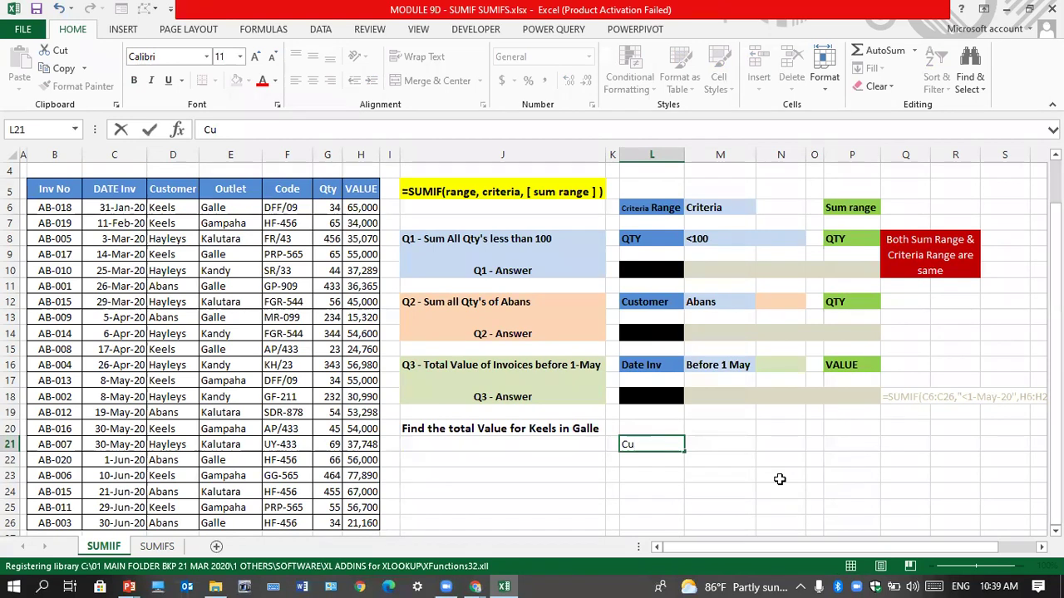
text(st)
key(Return)
key(ctrl+b)
text(Ou)
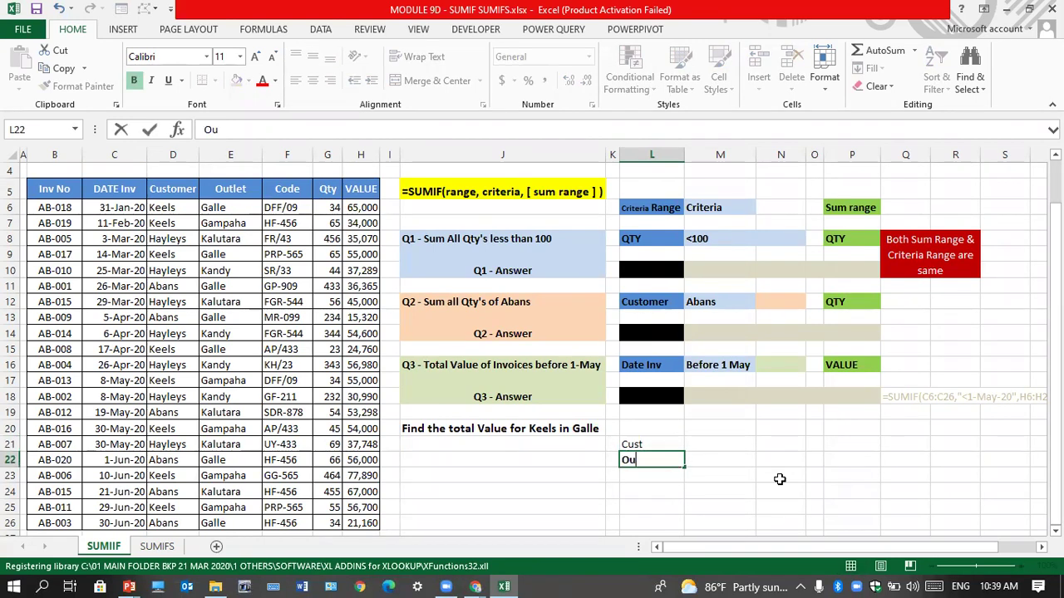
text(tlet)
click(736, 444)
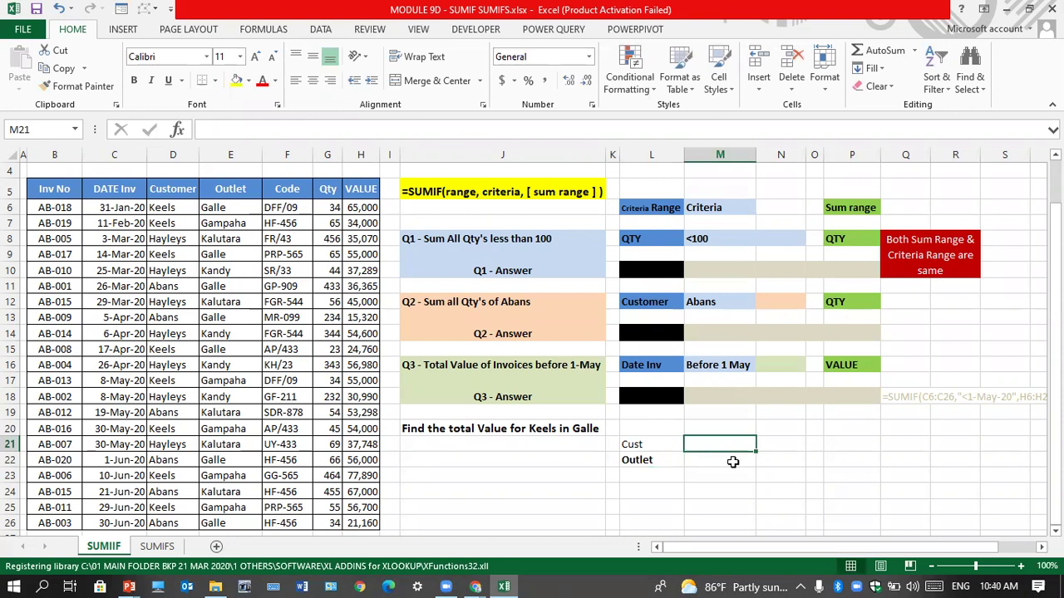
Enter criteria Keels and Galle in M21:M22 and fill them yellow
click(733, 461)
click(737, 444)
text(Keels)
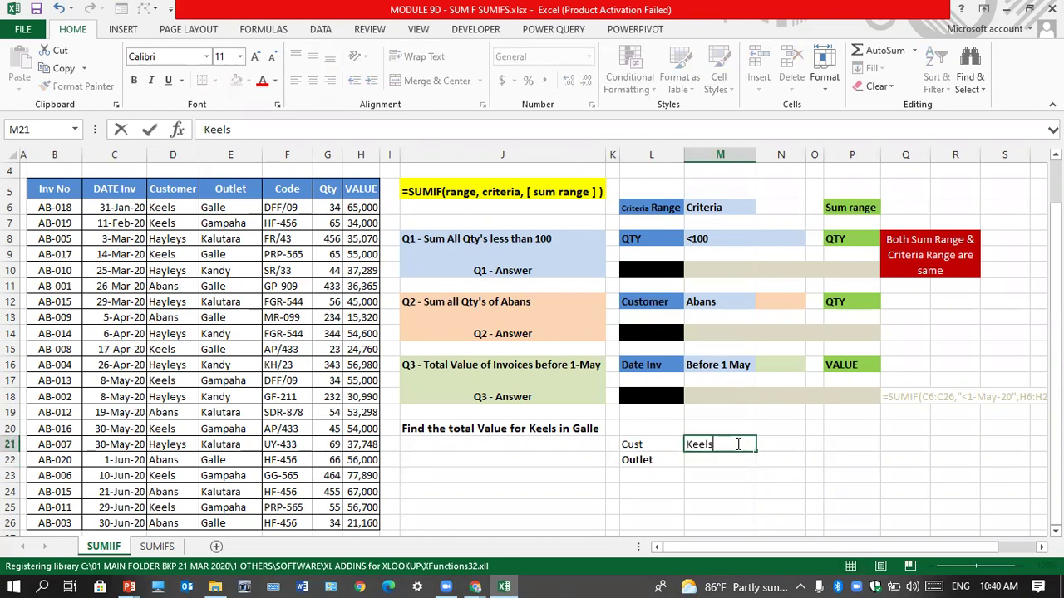
click(733, 460)
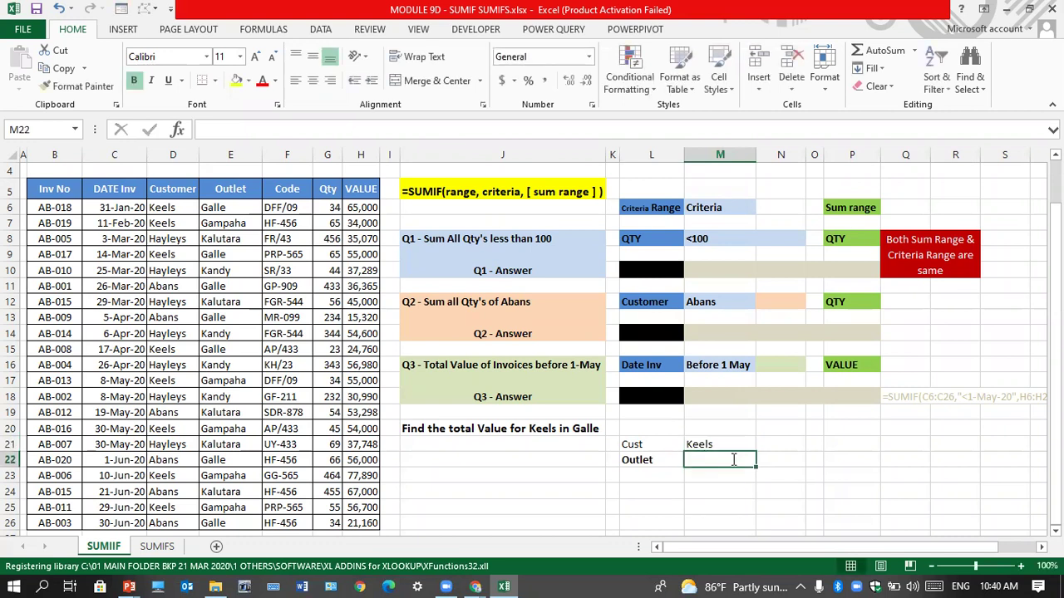
text(H)
key(BackSpace)
text(Galle)
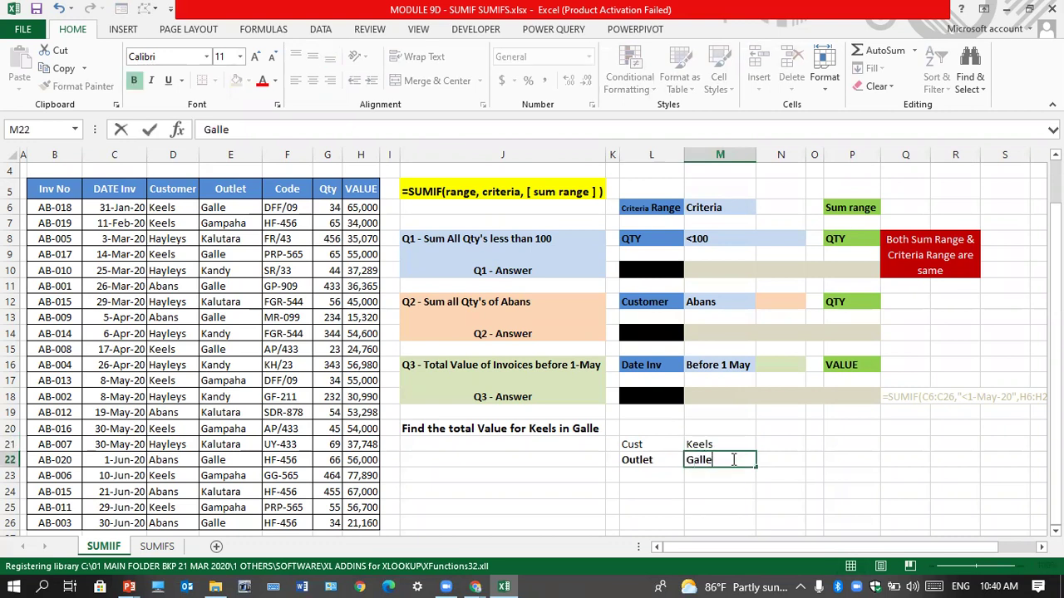
drag(736, 444, 736, 463)
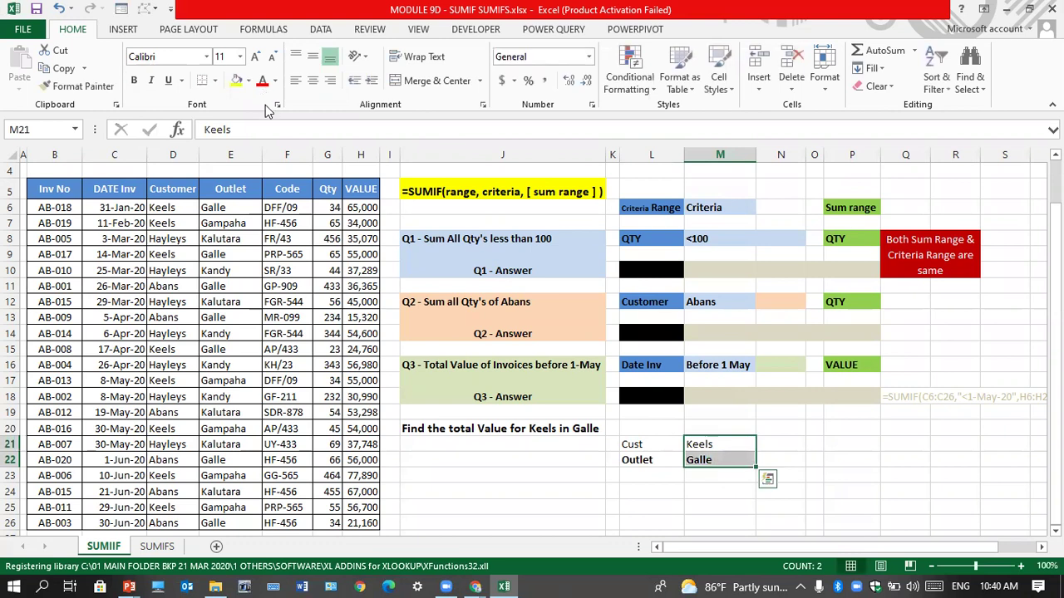
click(237, 81)
click(842, 473)
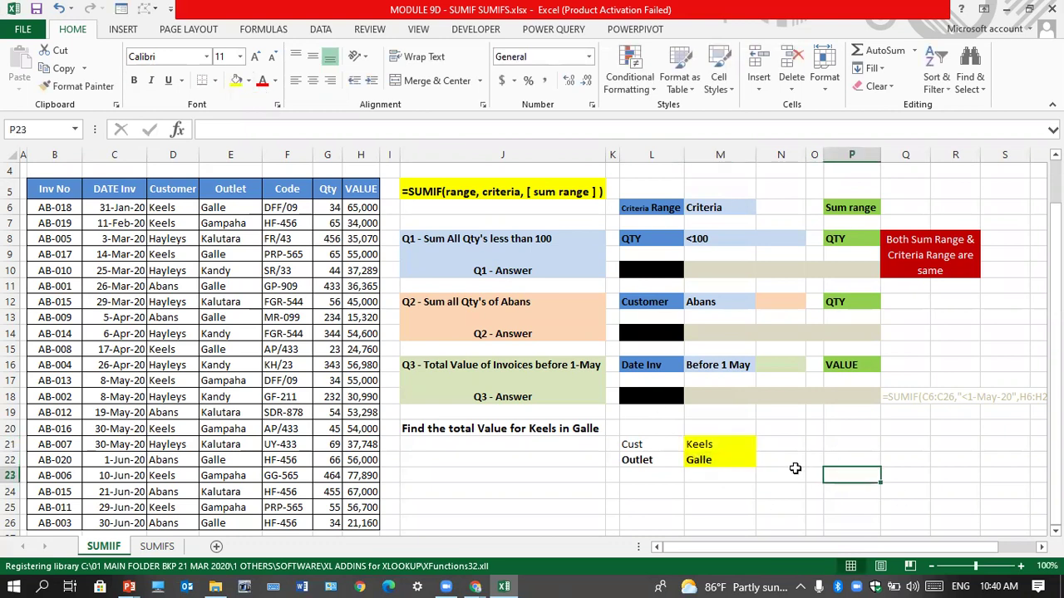
Merge and centre N21:N22 and widen column N for the result
click(776, 447)
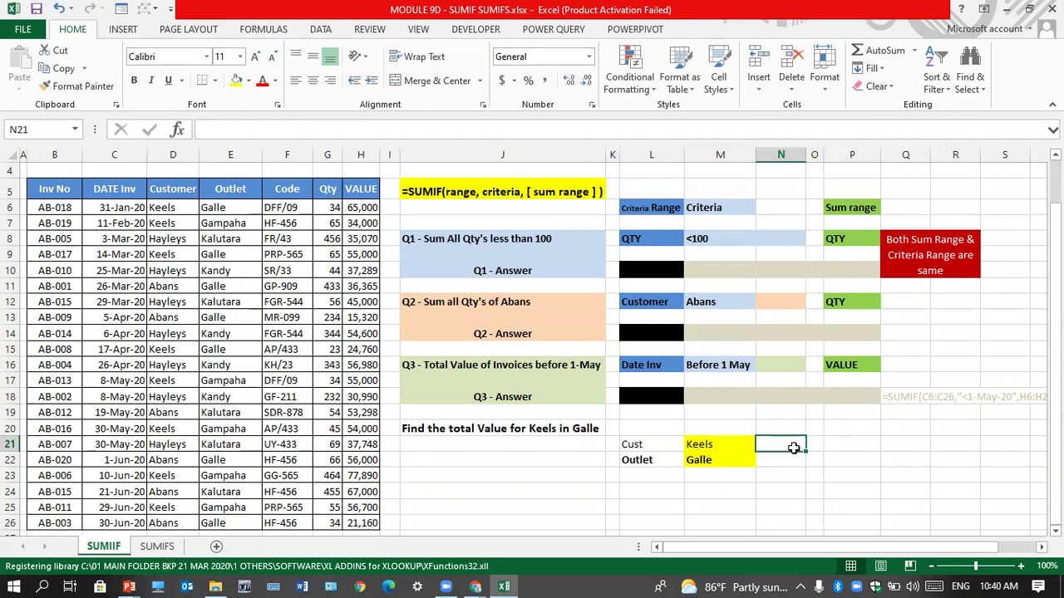
drag(793, 445, 793, 458)
click(446, 80)
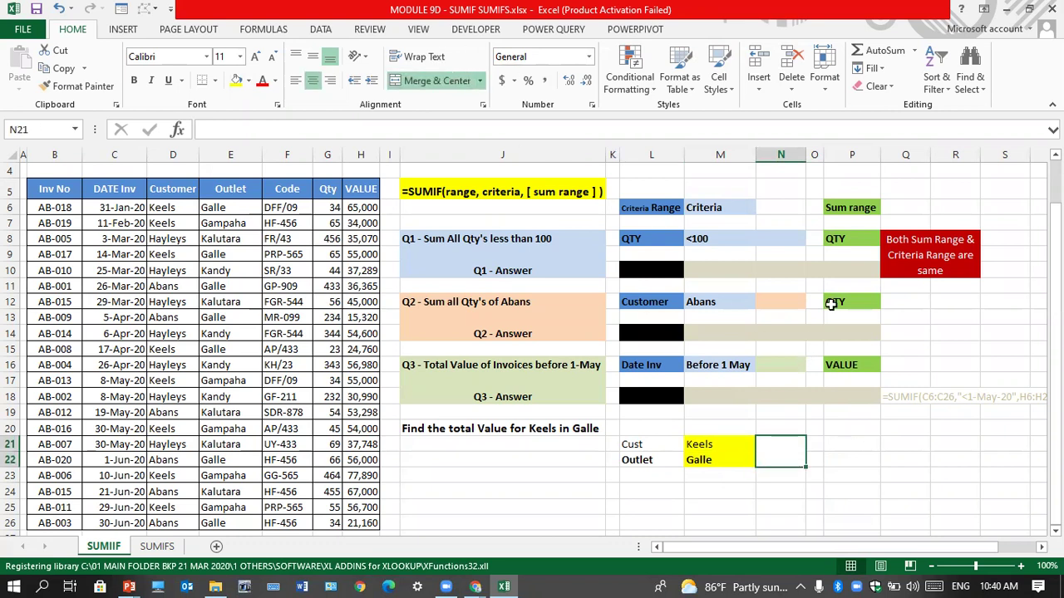
drag(803, 155, 841, 156)
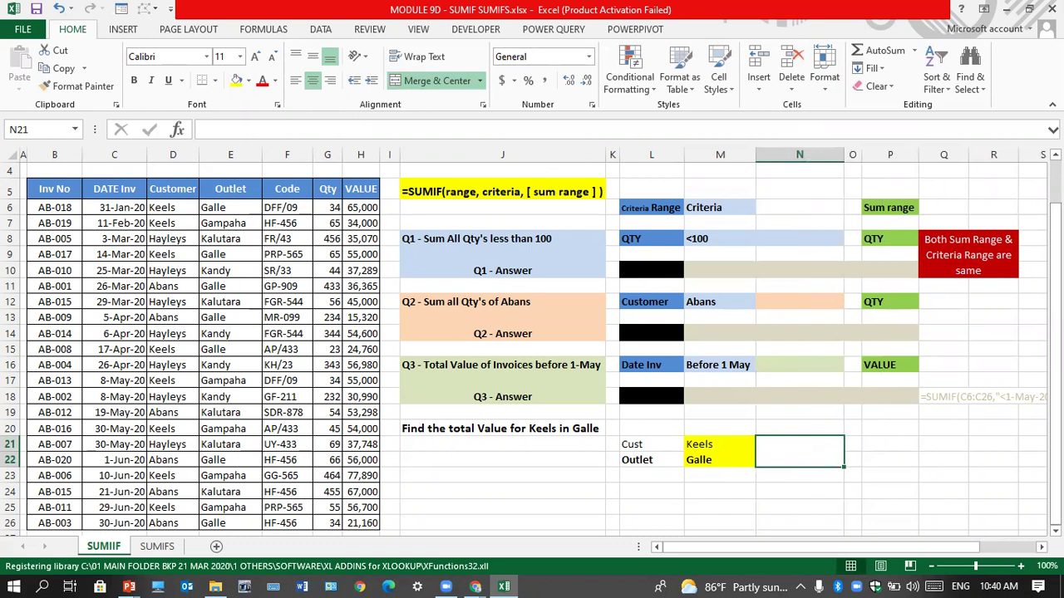
Enter =SUMIFS(H6:H26,D6:D26,M21,E6:E26,M22) in N21, giving 144760
text(=SU)
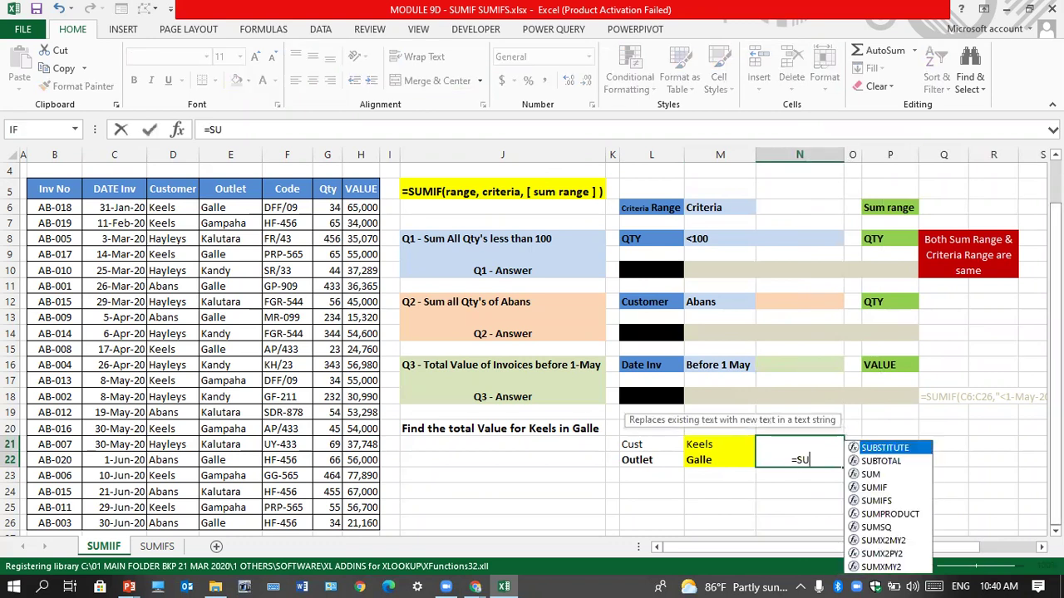
text(M)
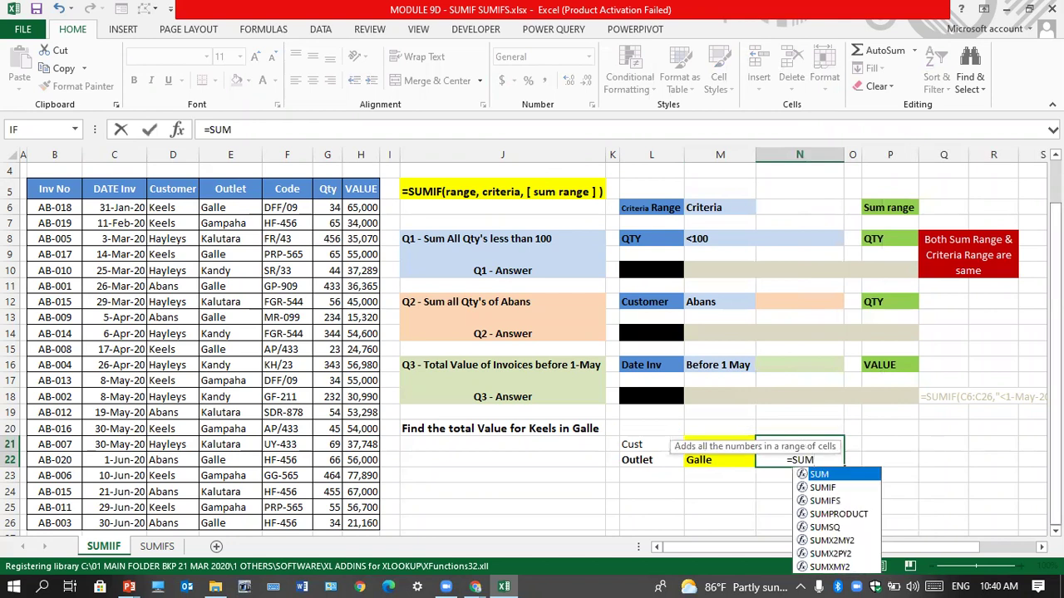
text(IFS)
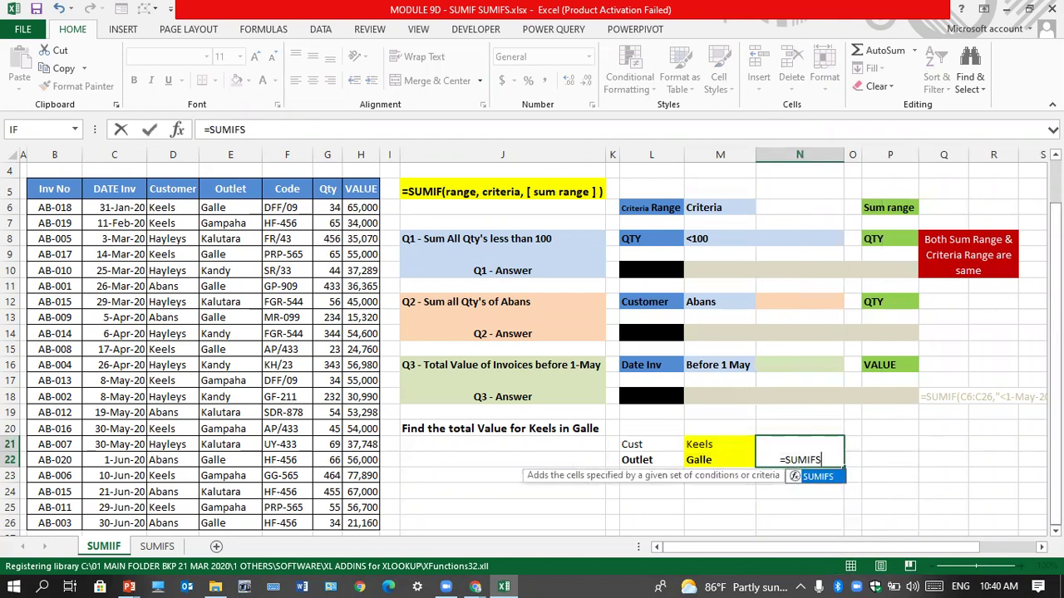
text(()
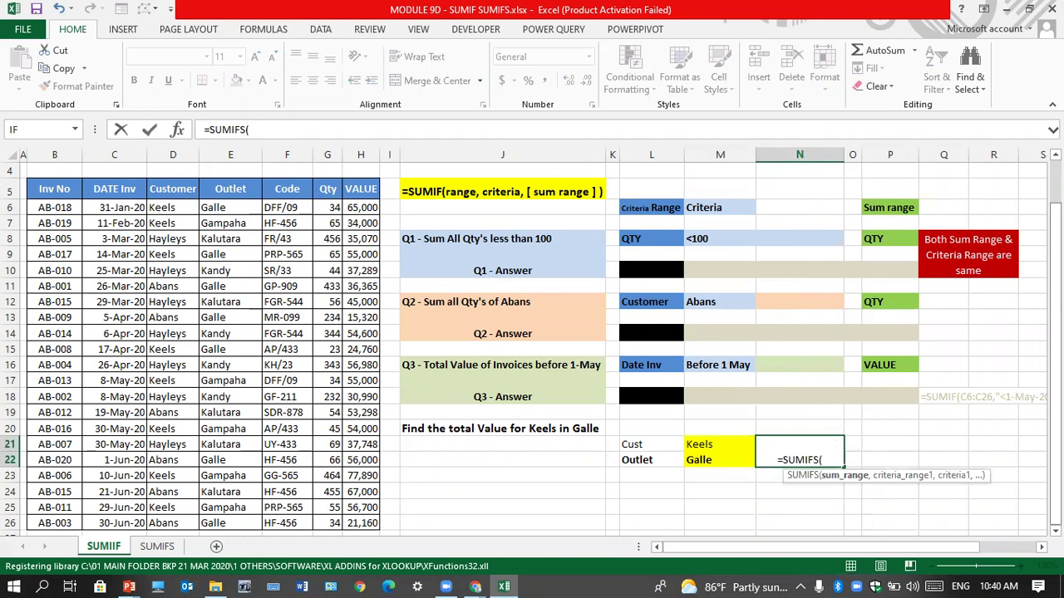
click(366, 210)
key(ctrl+shift+Down)
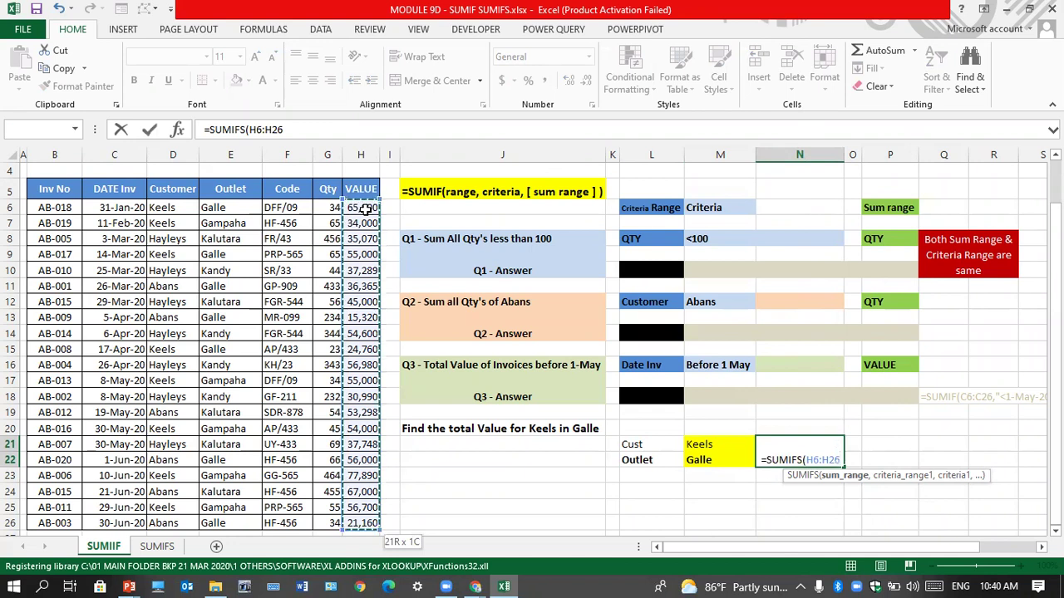
text(,)
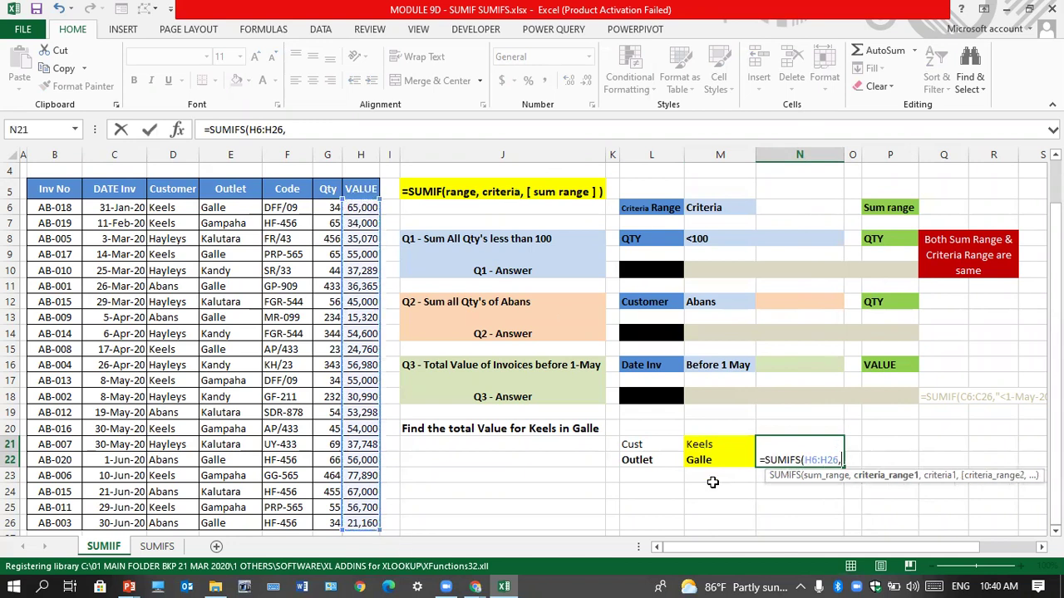
click(169, 207)
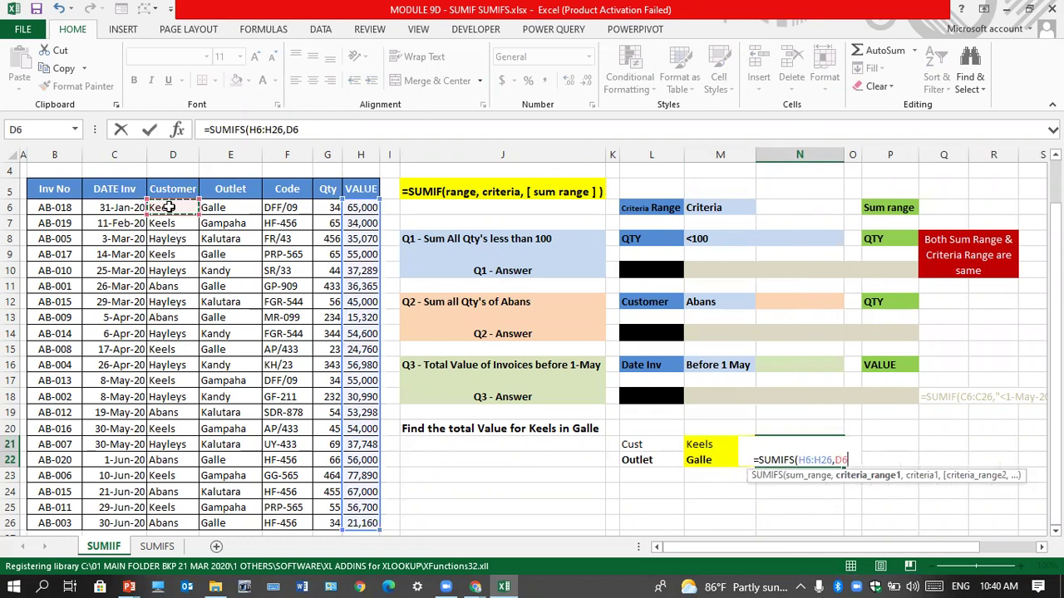
key(ctrl+shift+Down)
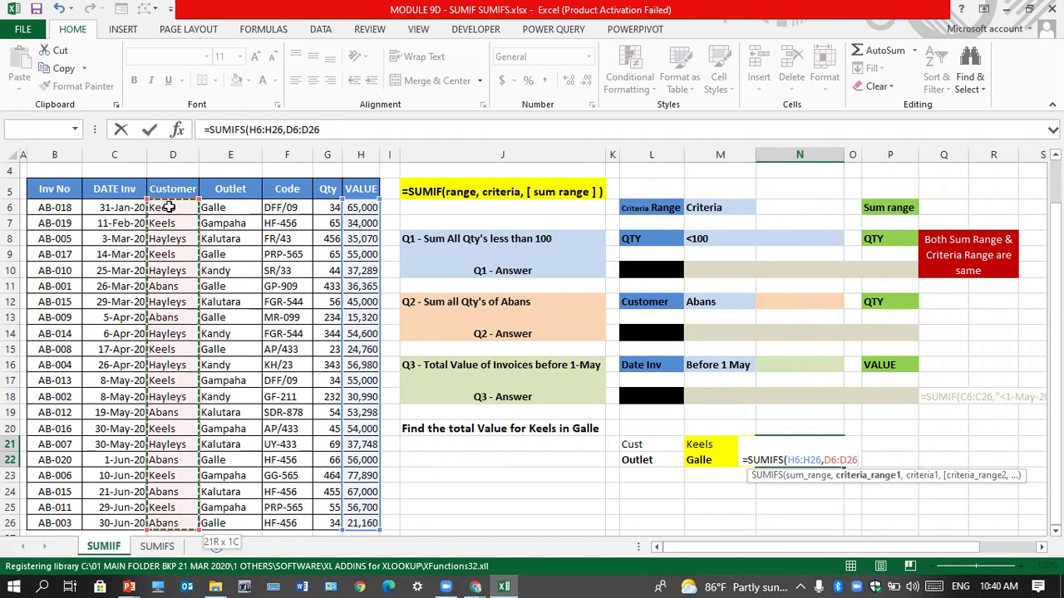
text(,)
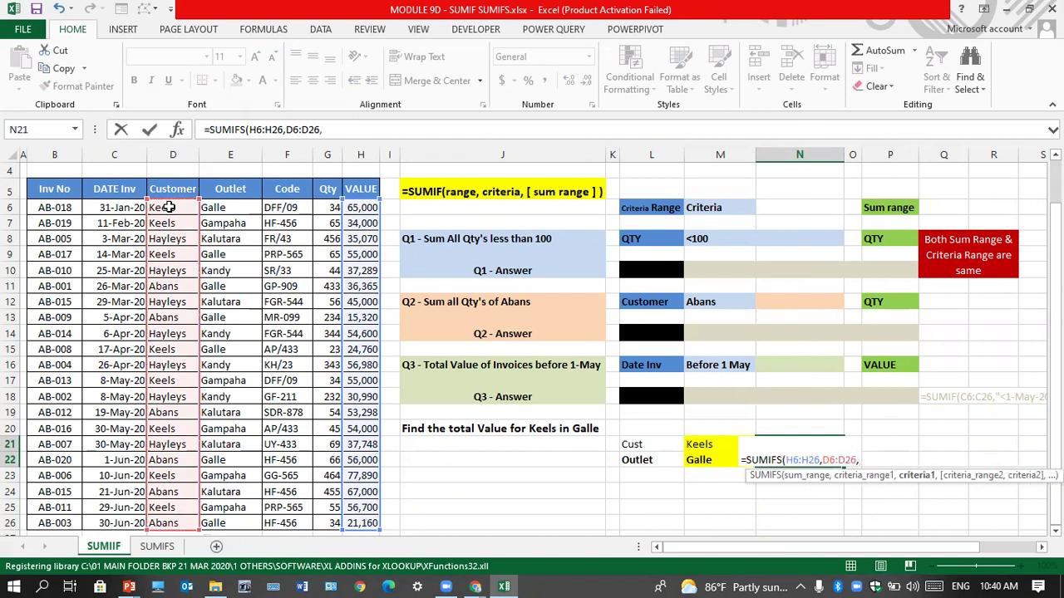
click(699, 445)
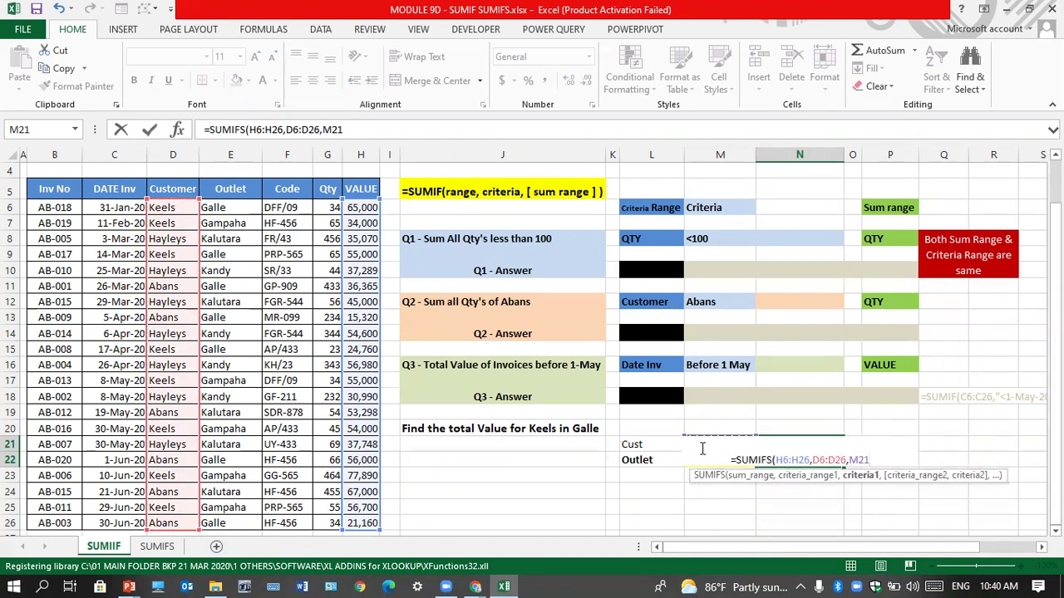
text(,)
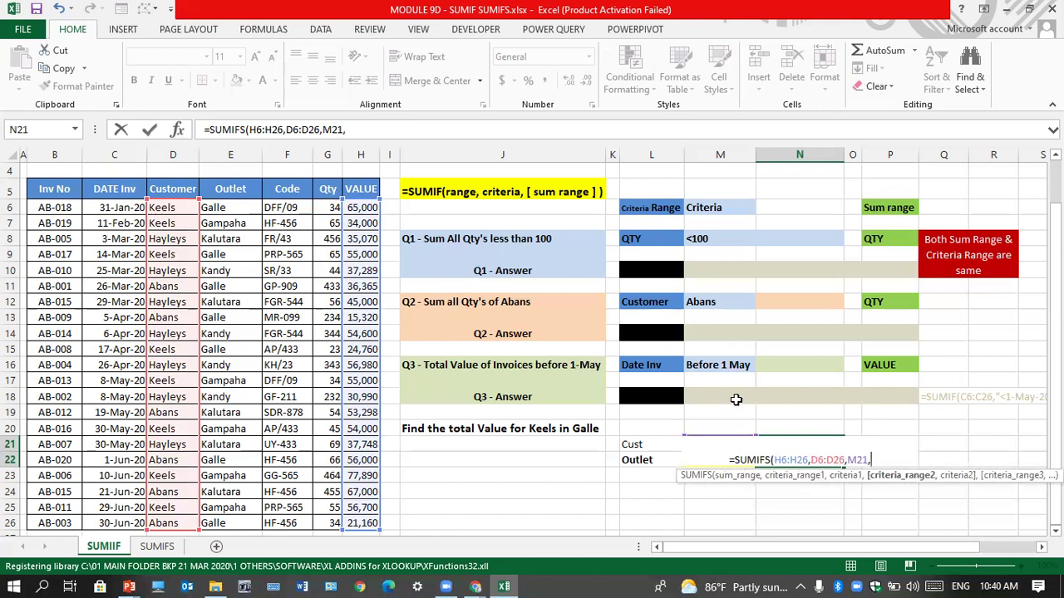
click(246, 207)
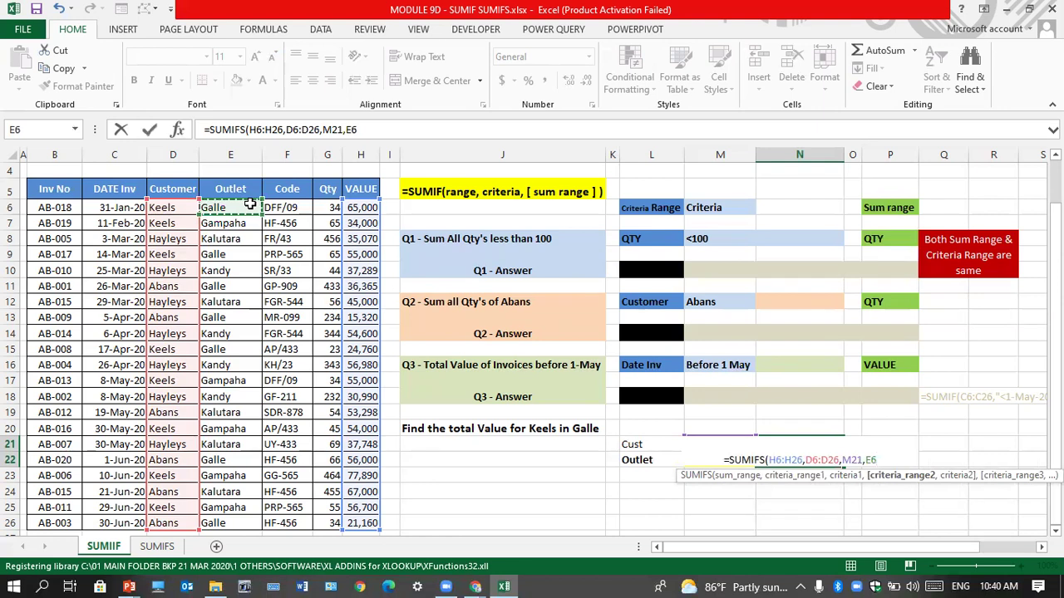
key(ctrl+shift+Down)
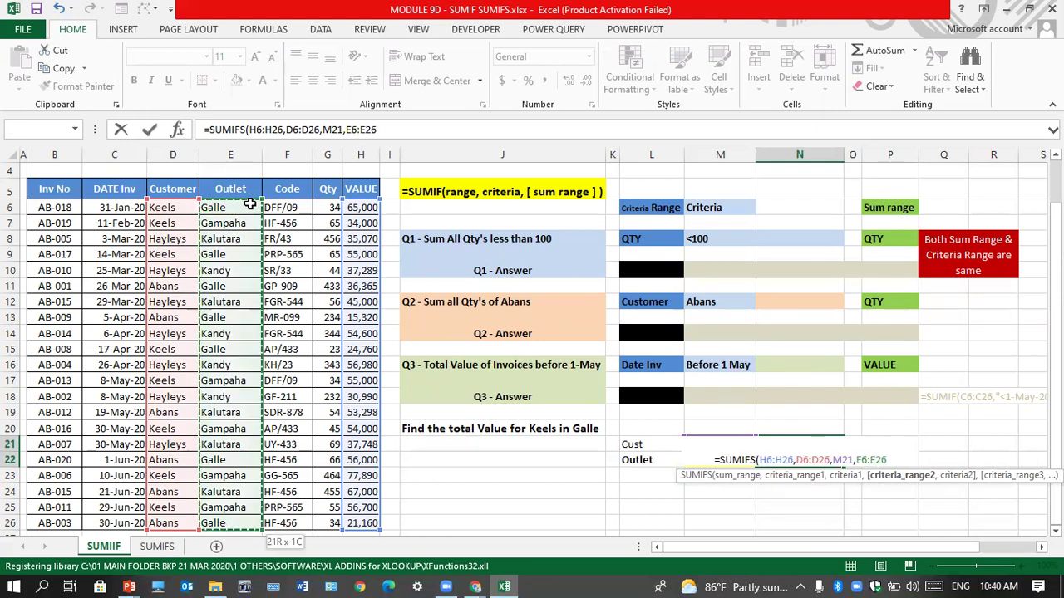
text(,)
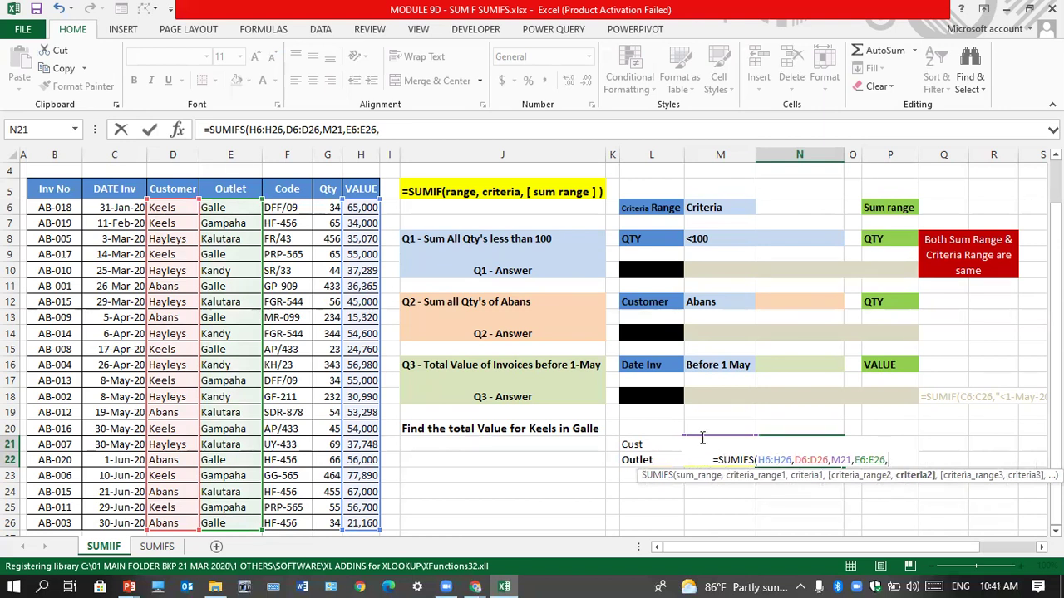
text(M22)
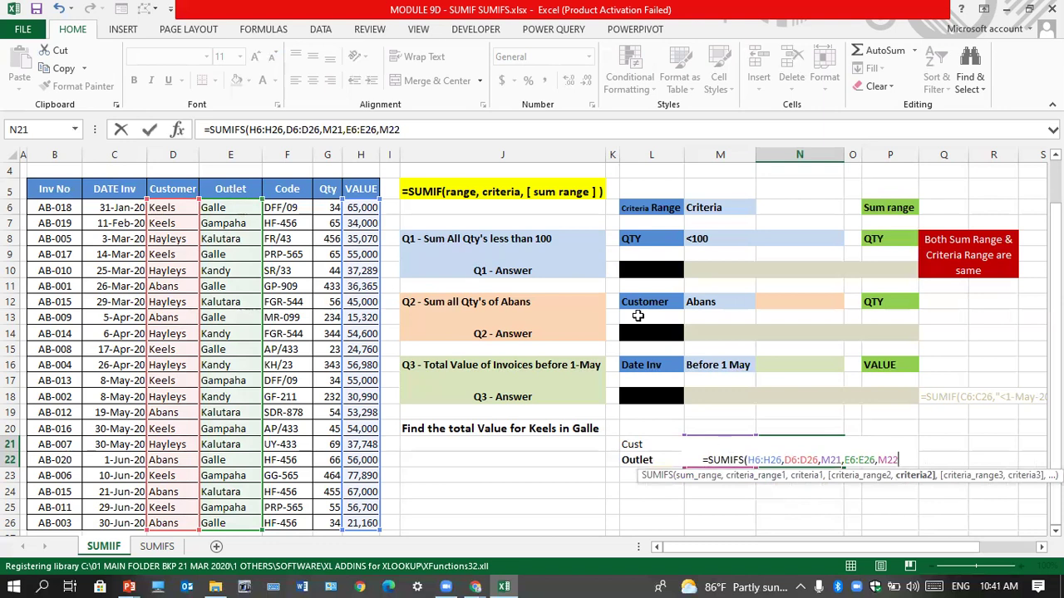
click(852, 444)
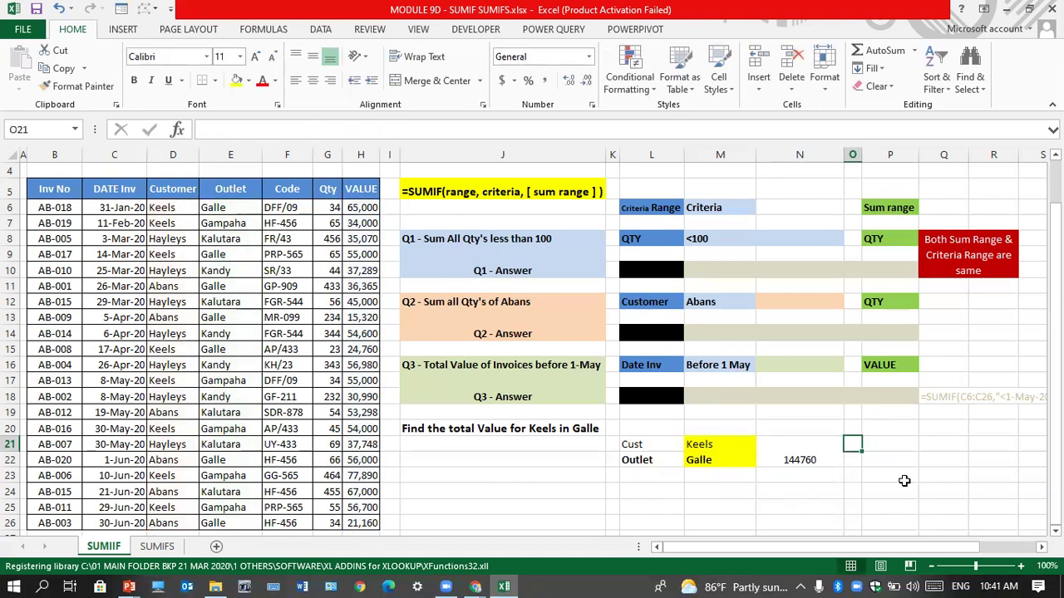
Apply Comma Style number formatting to the SUMIFS total in N21
click(804, 461)
click(544, 80)
click(916, 463)
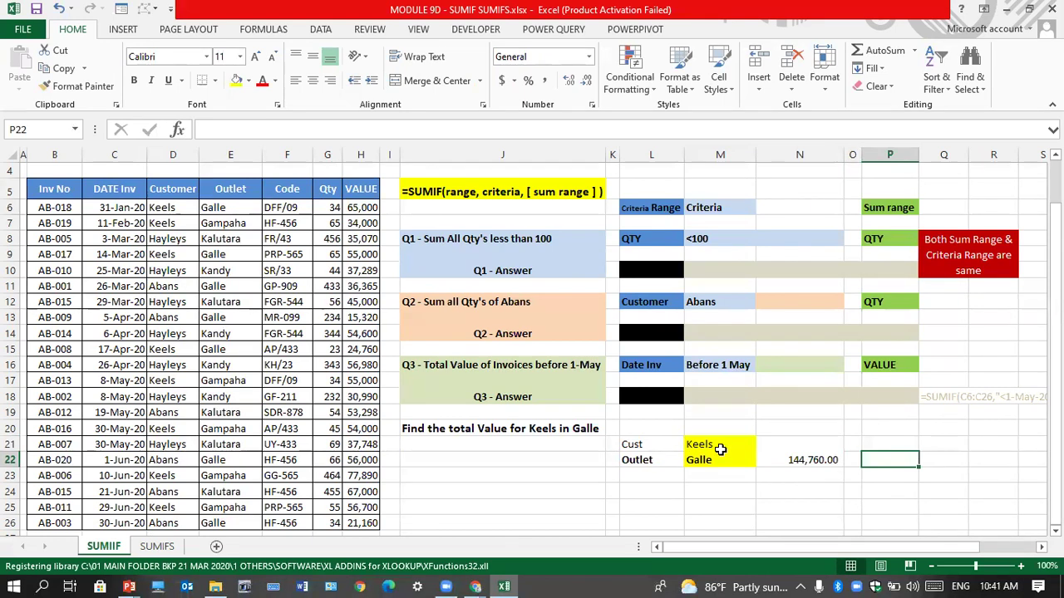
Test the formula by changing criteria to Abans/Kalutara, then Hayleys/Kandy
click(720, 448)
text(Abans)
key(Tab)
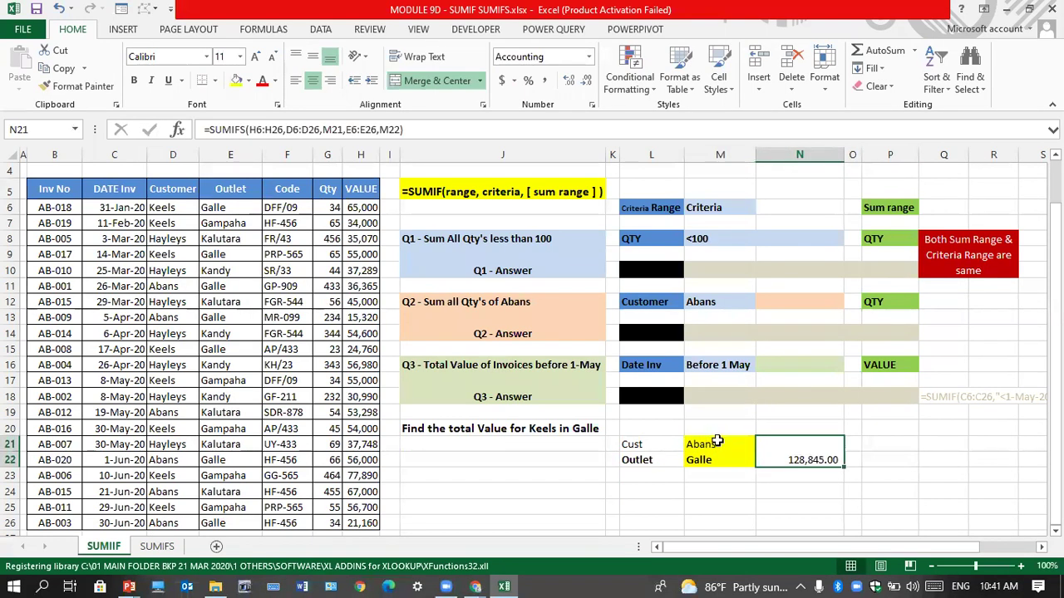
click(716, 462)
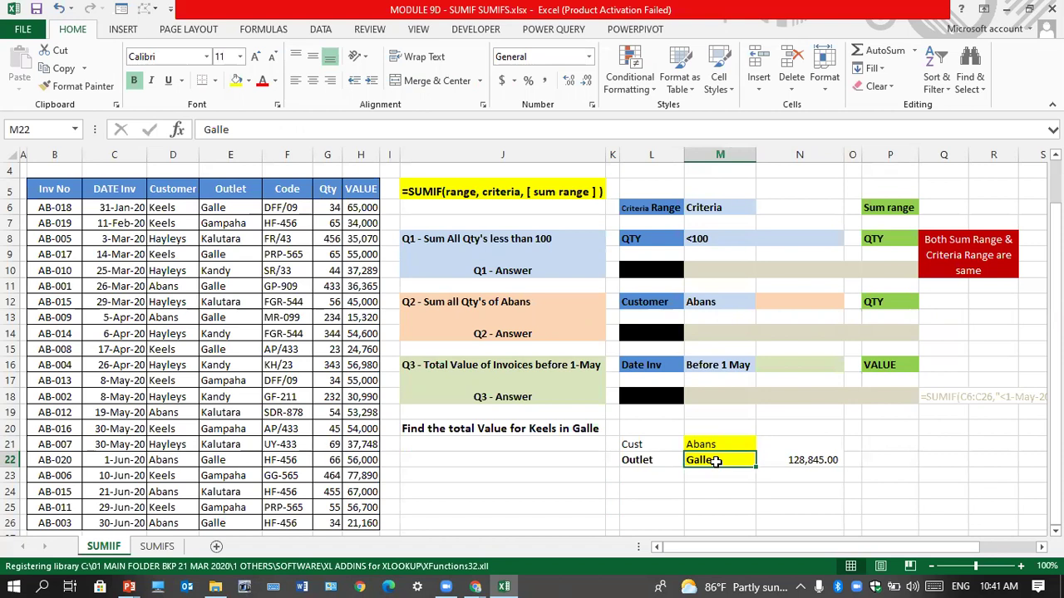
text(K)
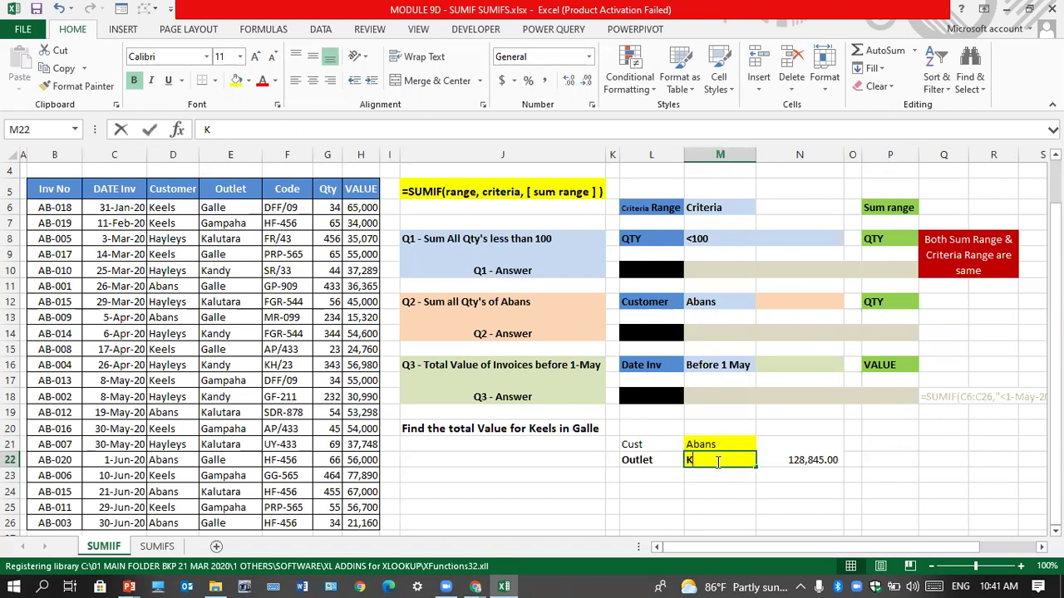
text(alutara)
key(Tab)
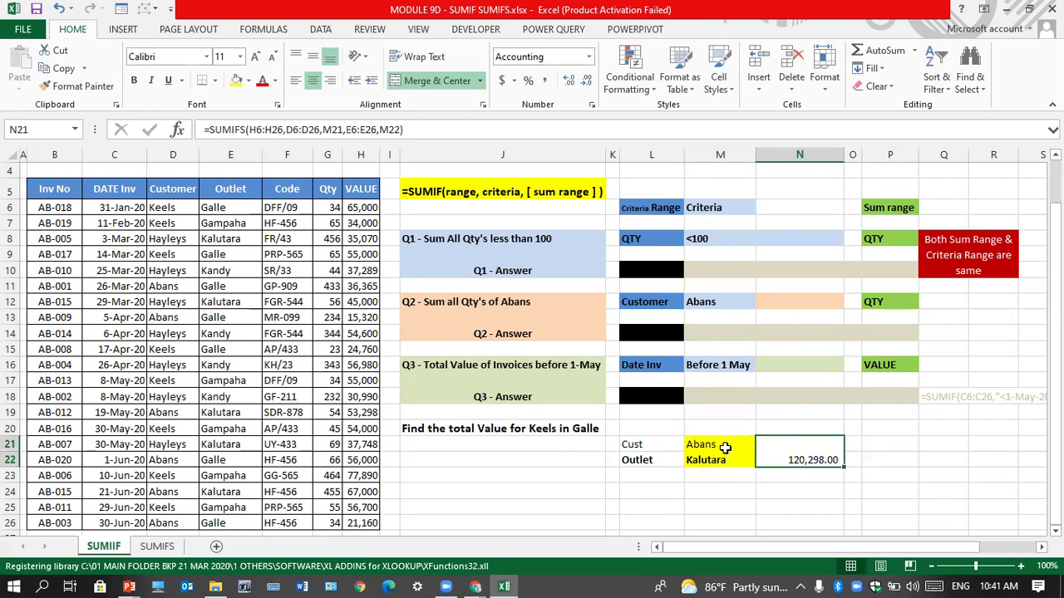
click(724, 448)
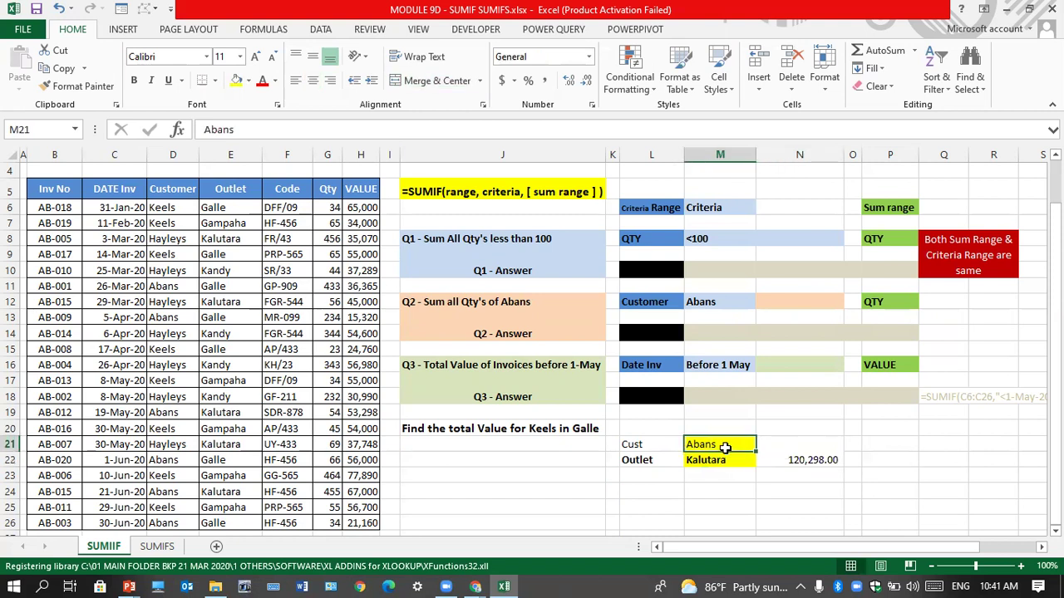
text(Hay)
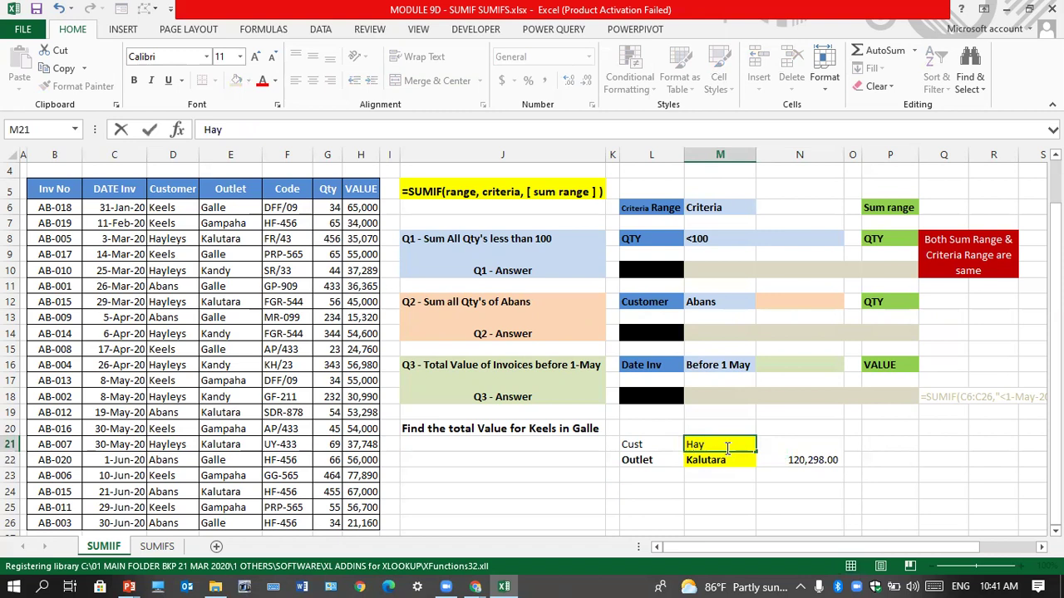
text(leys)
click(707, 460)
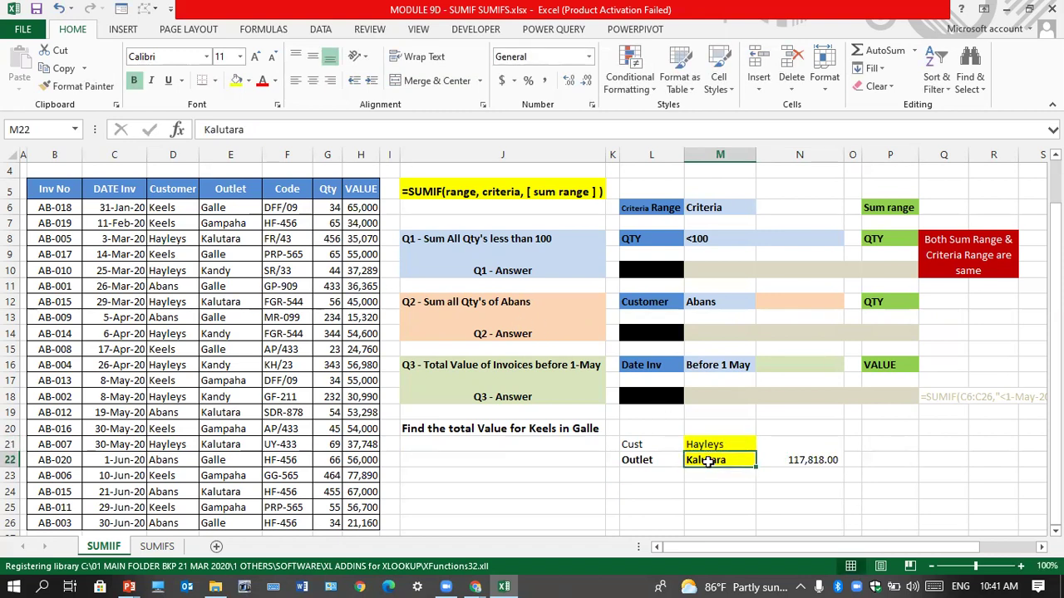
text(Kandy)
key(Tab)
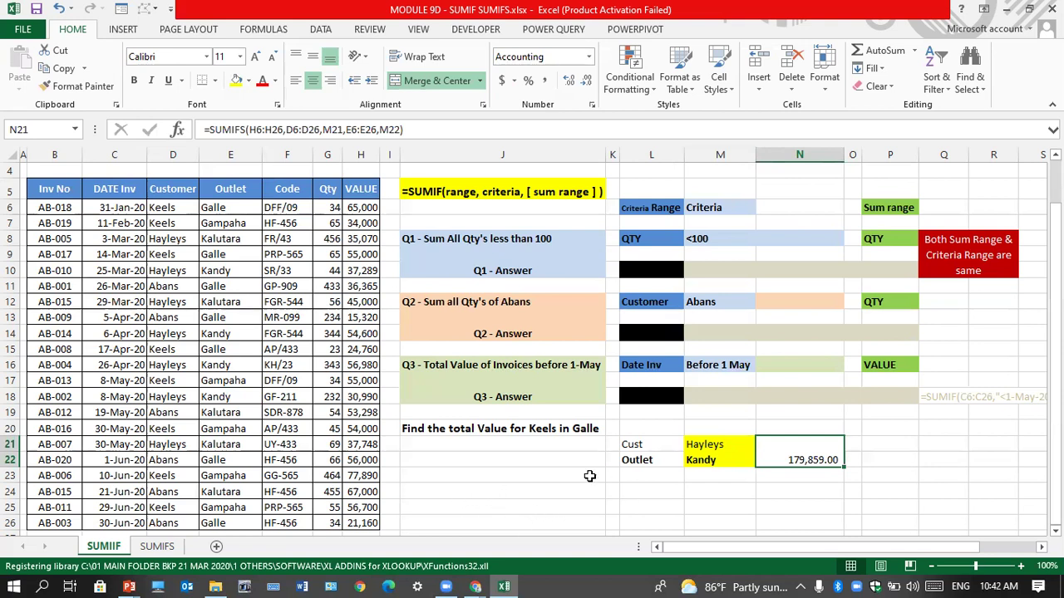
Add headings SUM in N20 and No of Invoices in P20
click(790, 426)
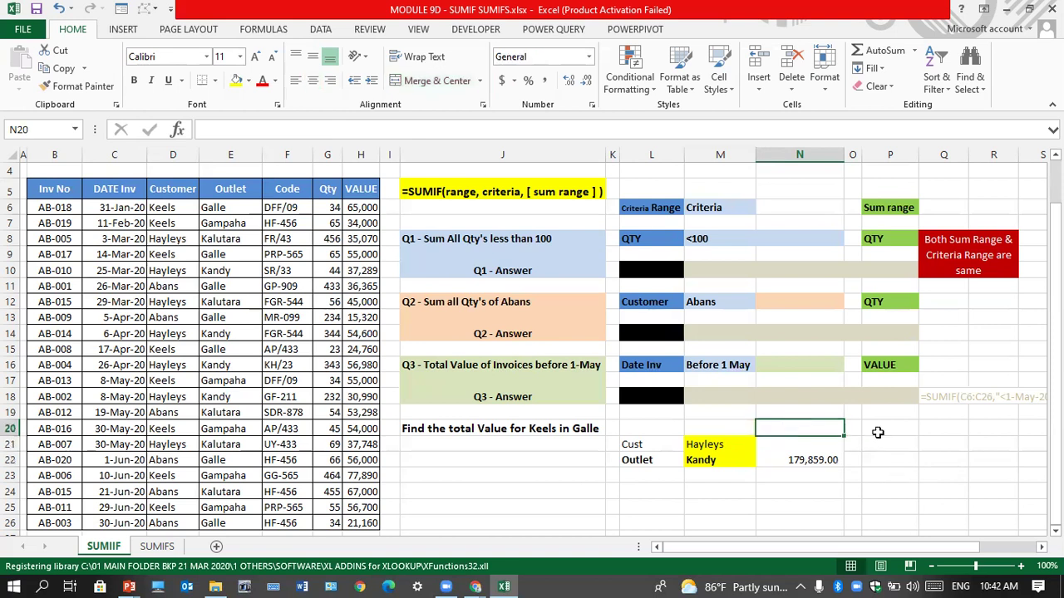
text(SUM)
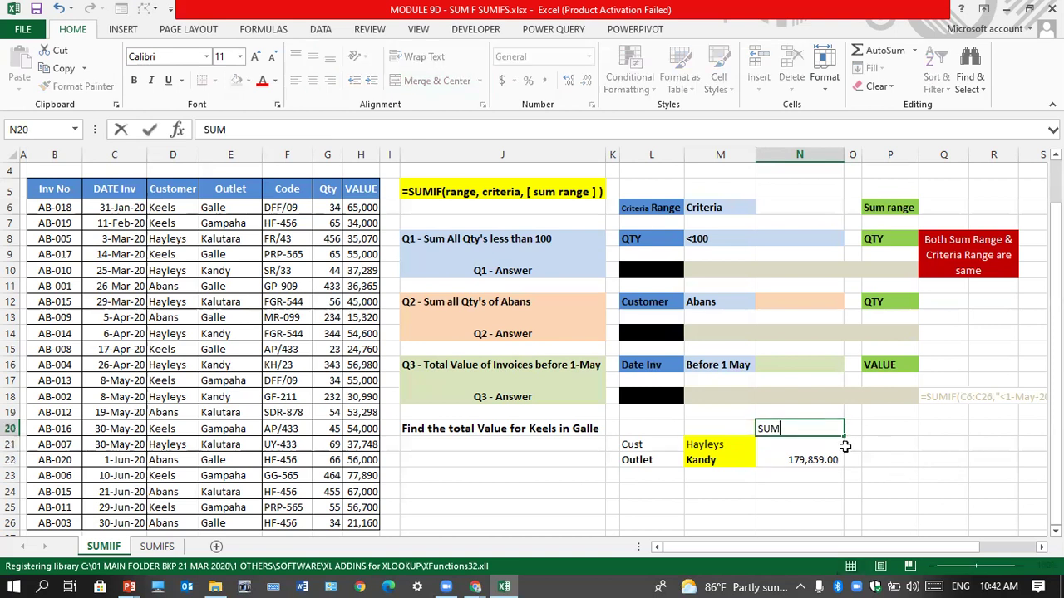
click(885, 428)
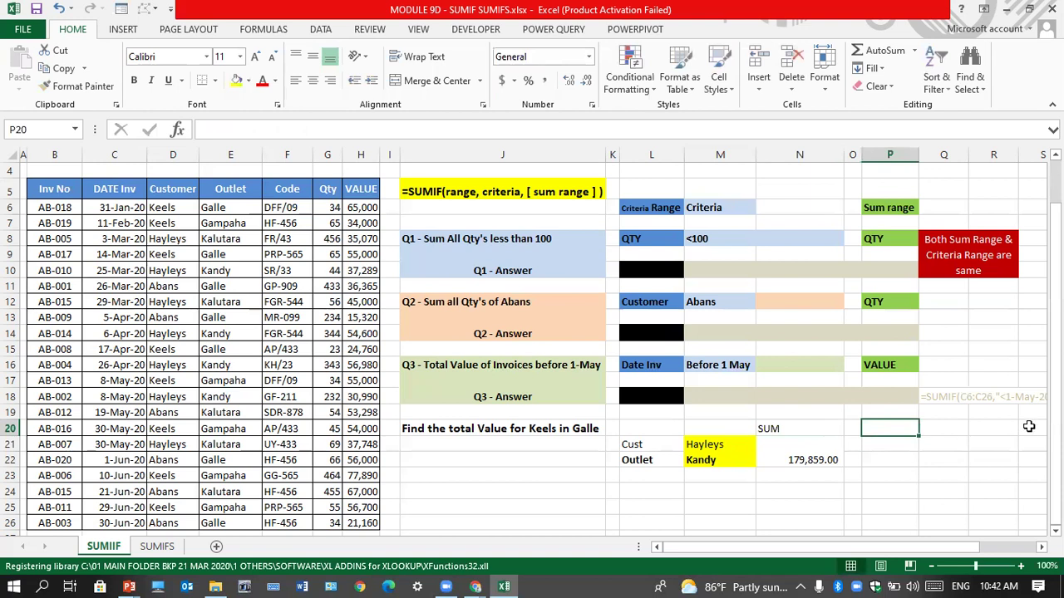
text(No of Invoic)
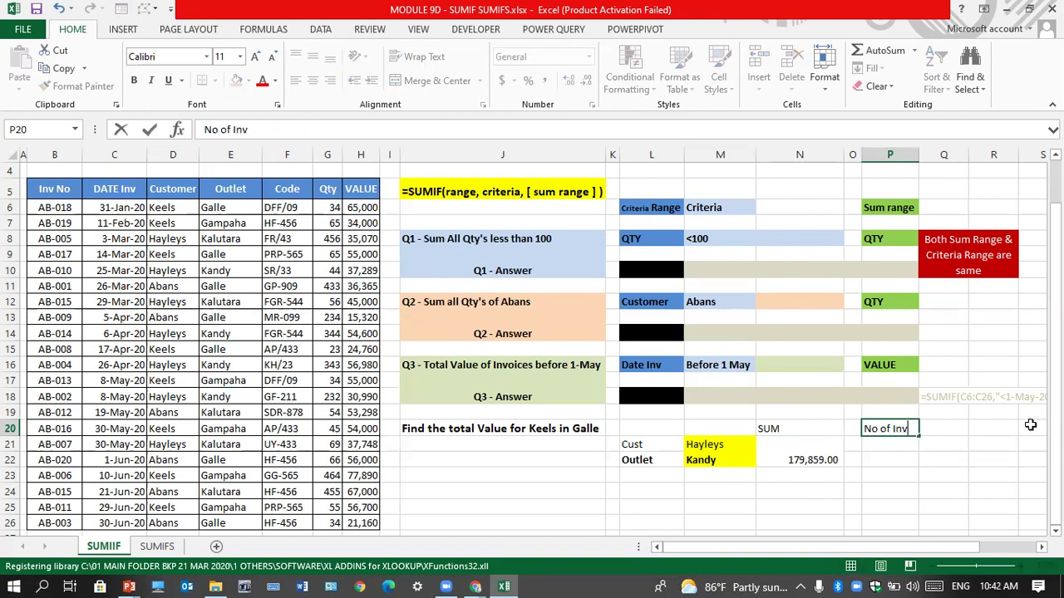
click(920, 479)
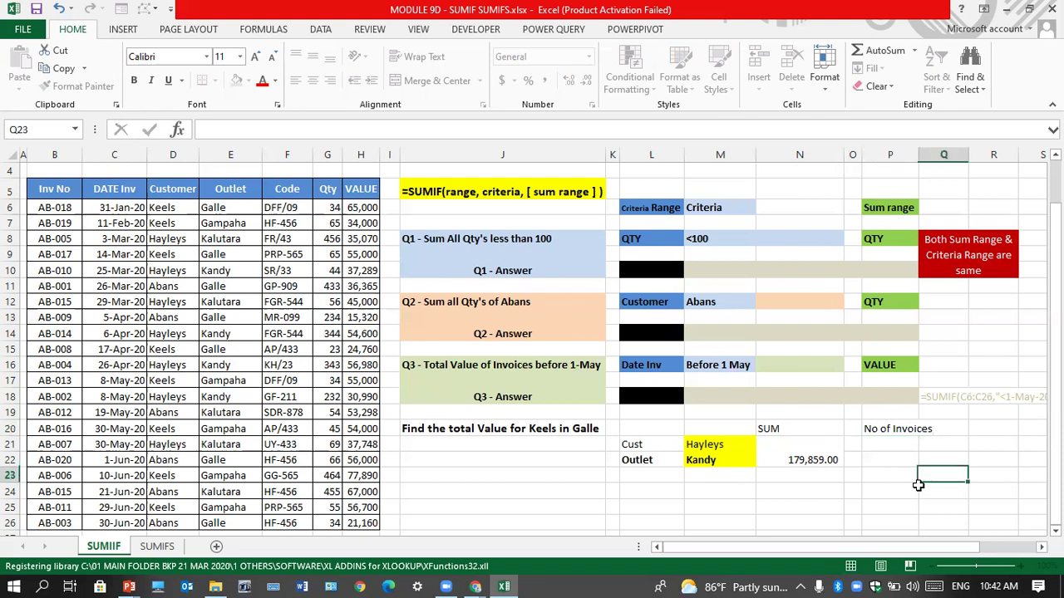
Merge P21:P22 and middle-align the N21:P22 result cells
click(822, 451)
drag(888, 446, 895, 458)
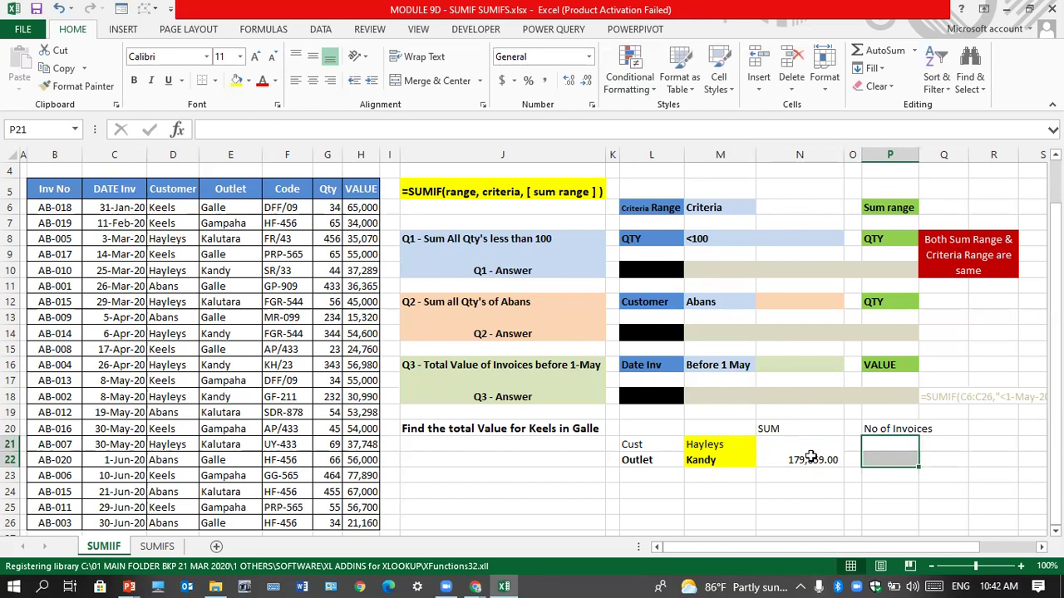
click(425, 80)
drag(809, 459, 888, 458)
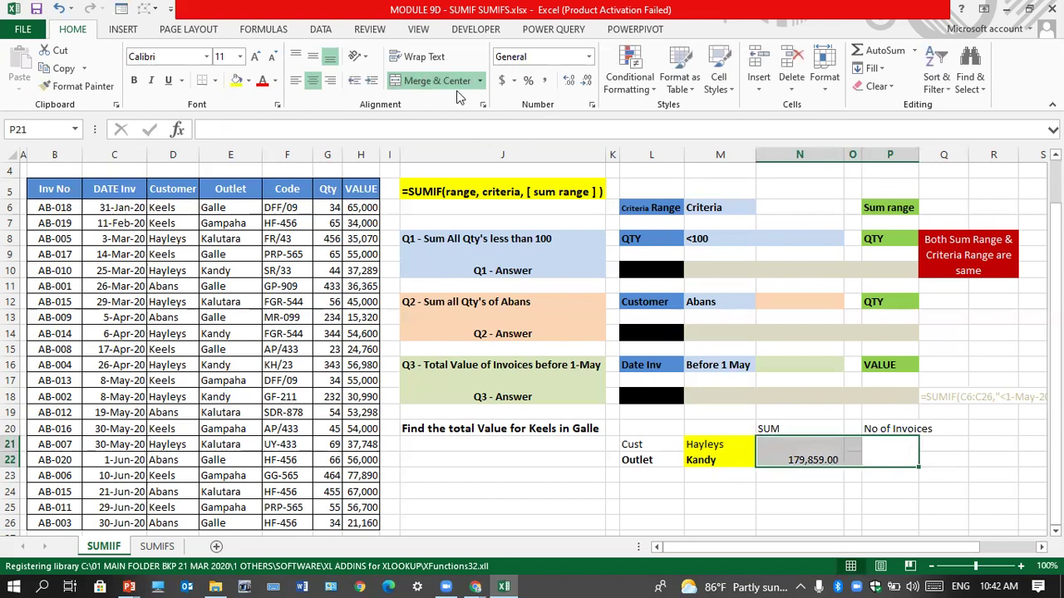
click(314, 63)
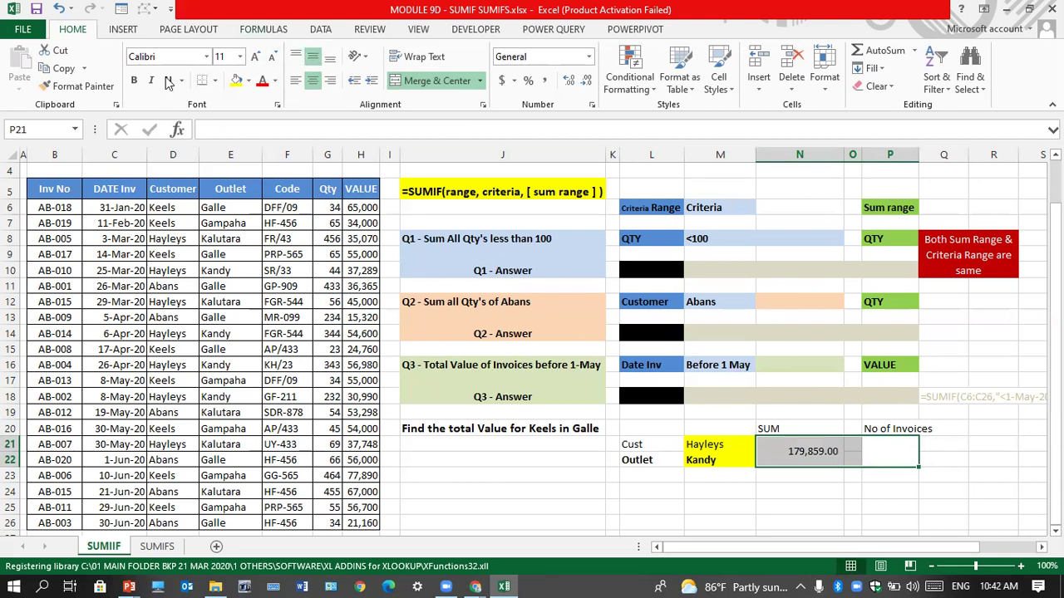
click(944, 503)
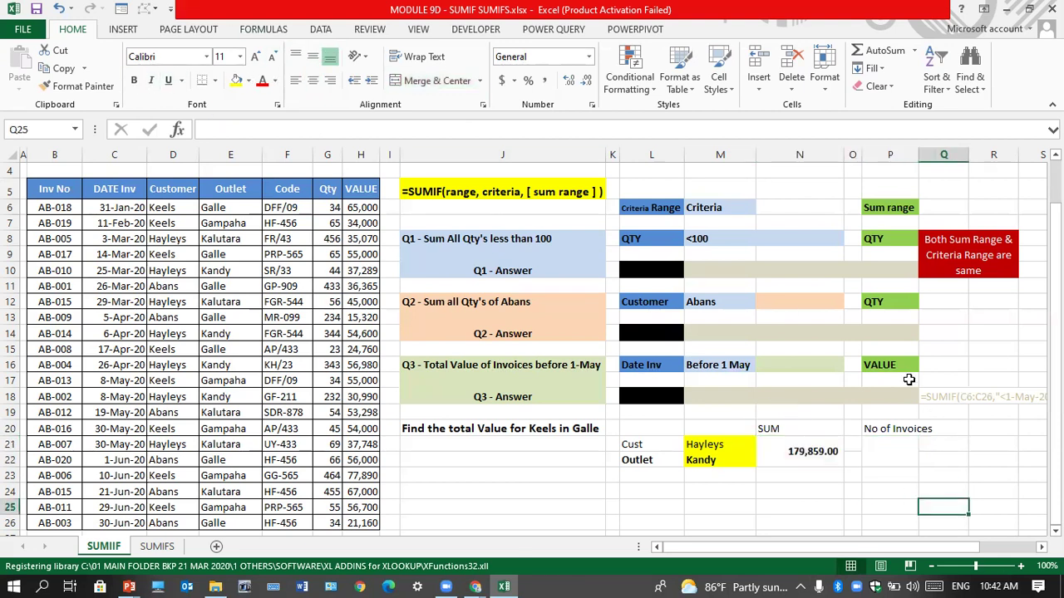
click(898, 457)
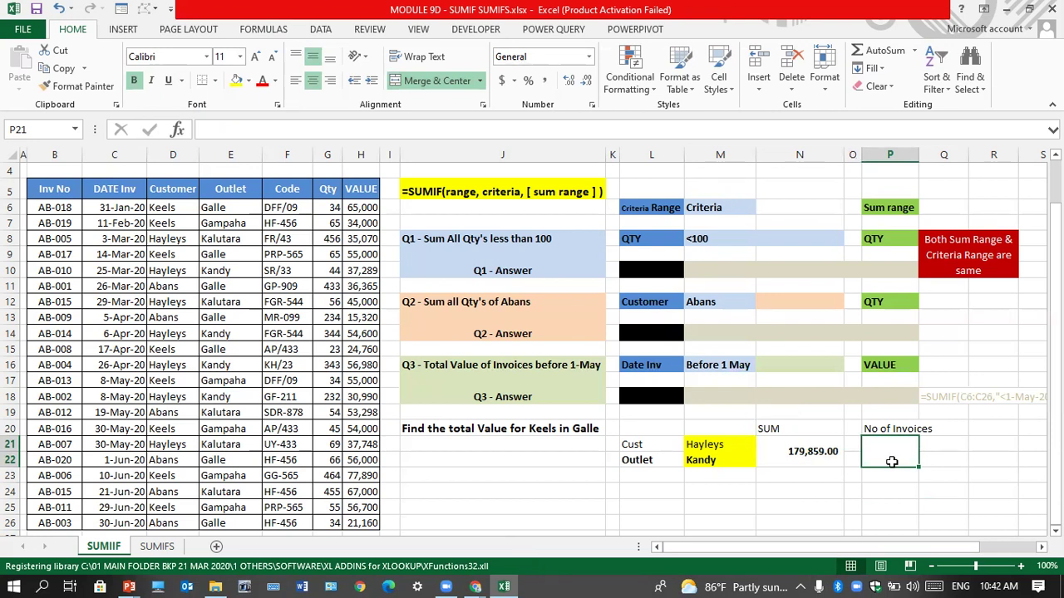
Enter =COUNTIFS(D6:D26,M21,E6:E26,M22) in P21, counting 4 invoices
text(=COUNT)
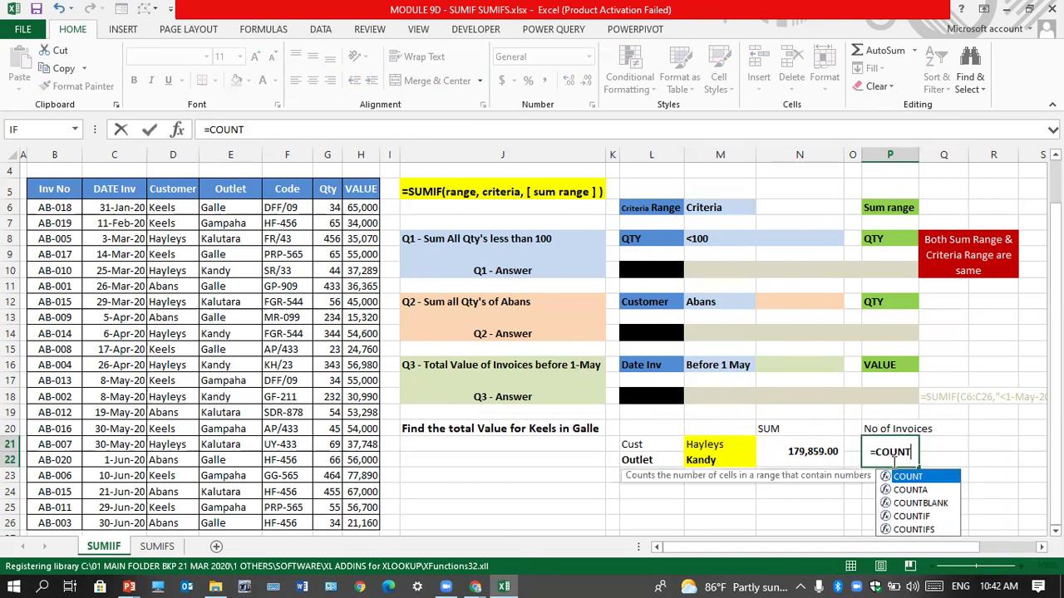
text(IFS)
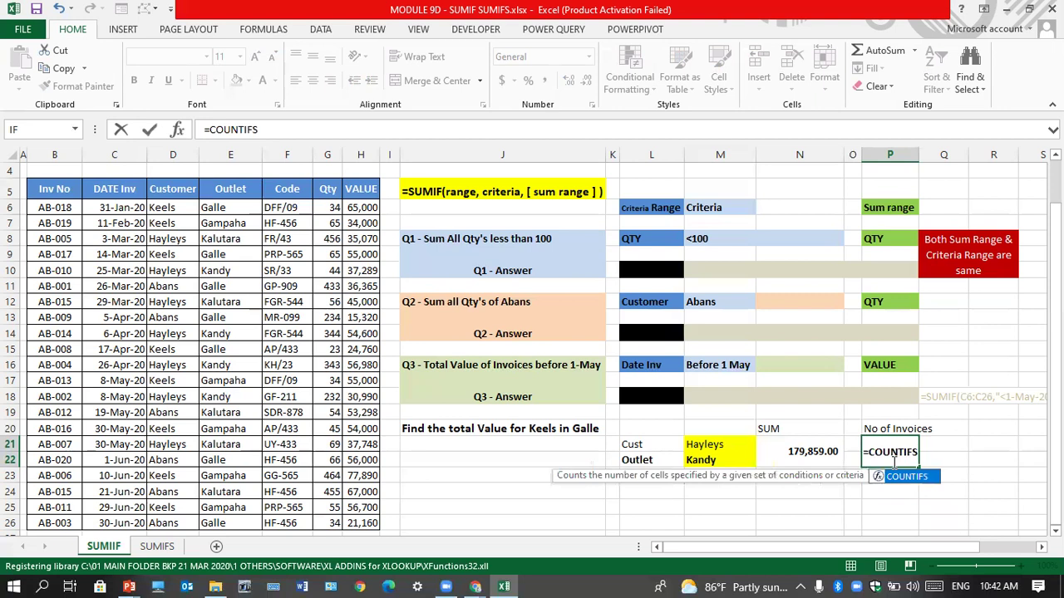
text(()
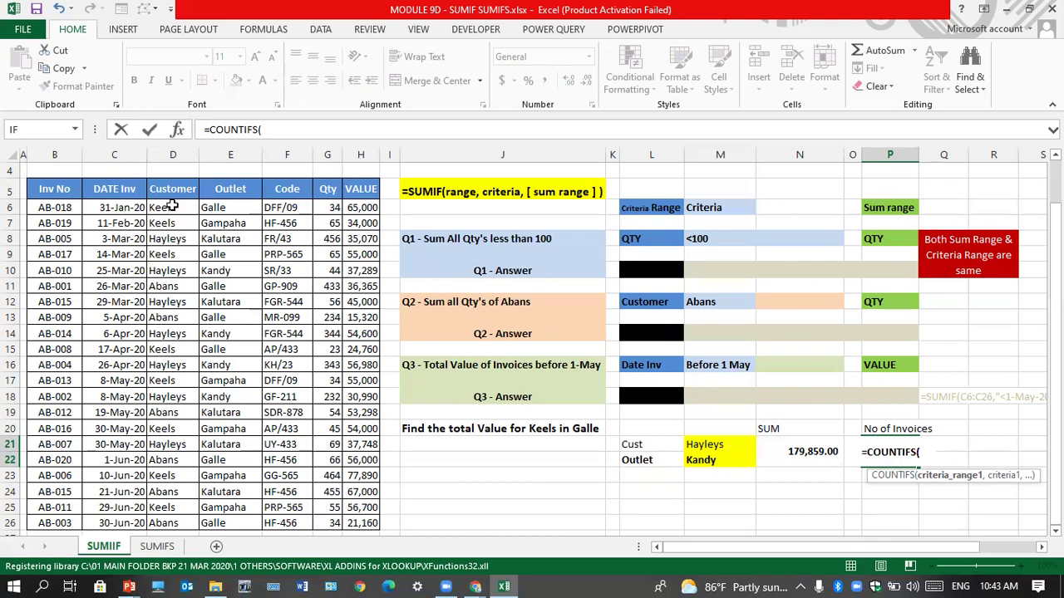
drag(170, 207, 183, 408)
text(,)
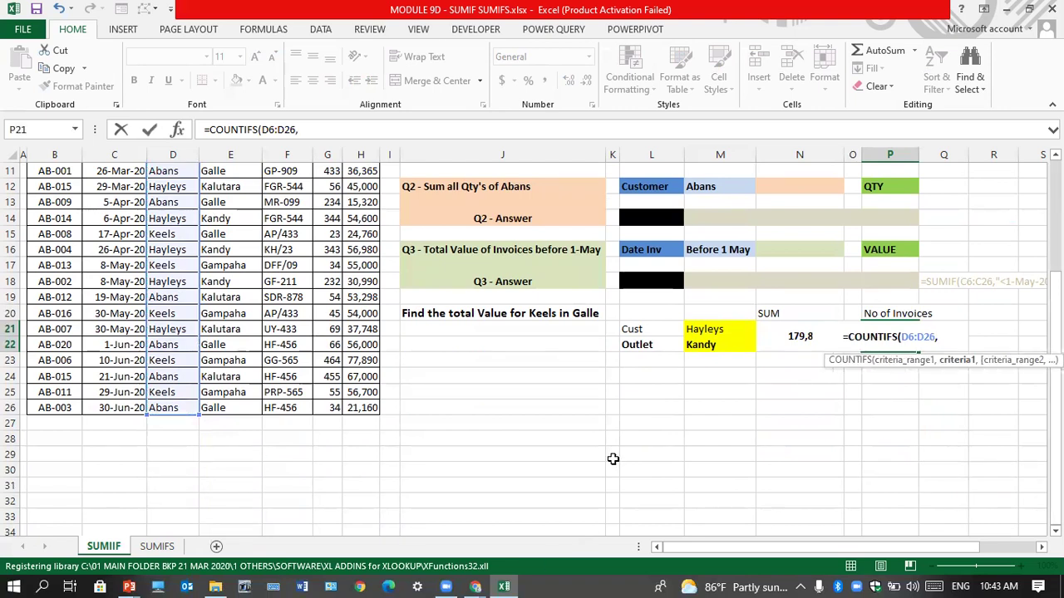
click(698, 329)
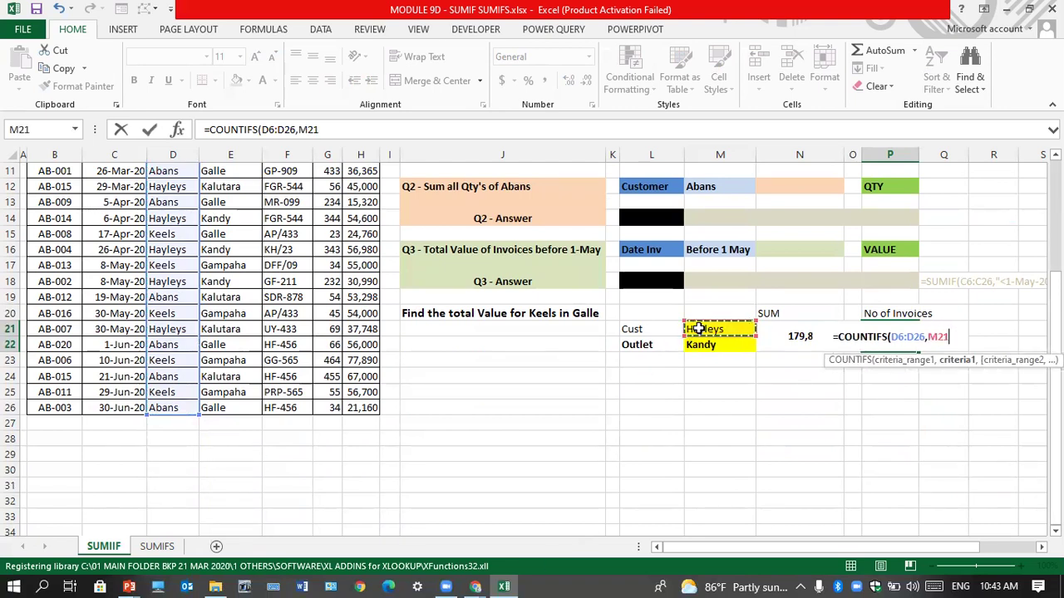
text(,)
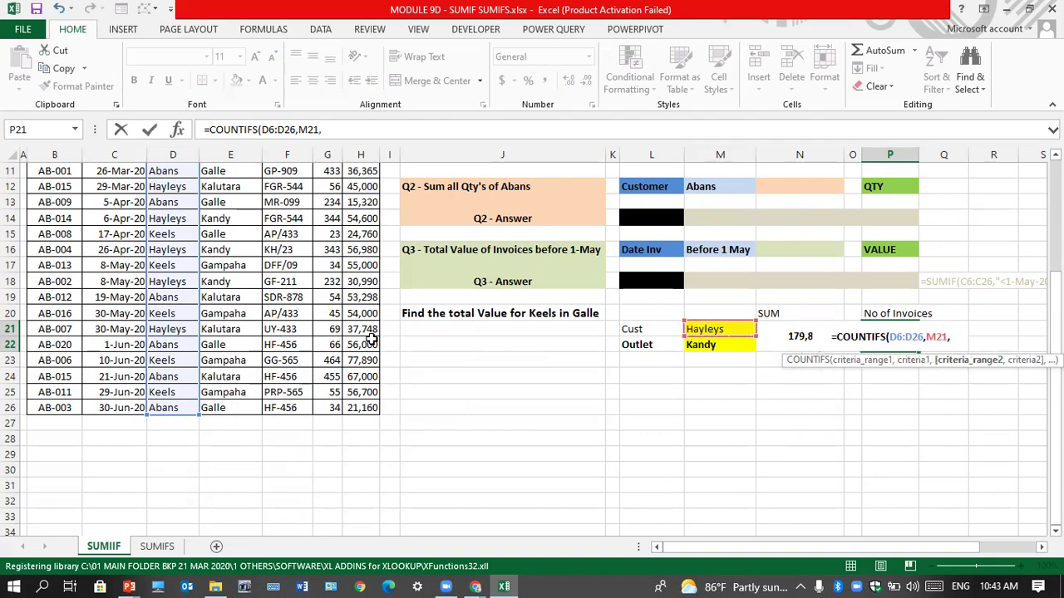
scroll(359, 339, up, 4)
drag(215, 271, 265, 478)
text(,)
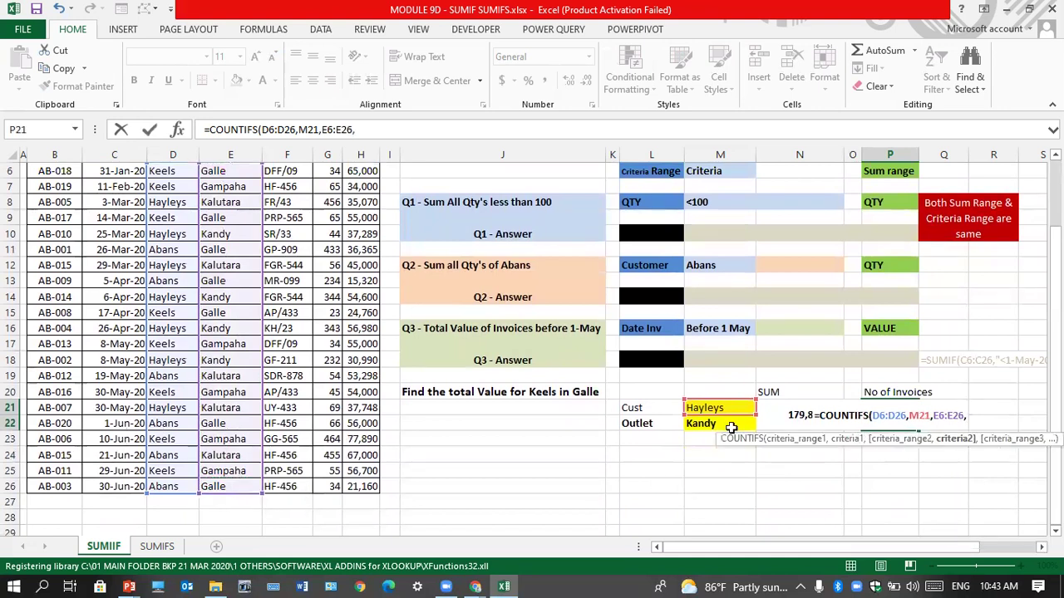
click(705, 428)
text())
key(Tab)
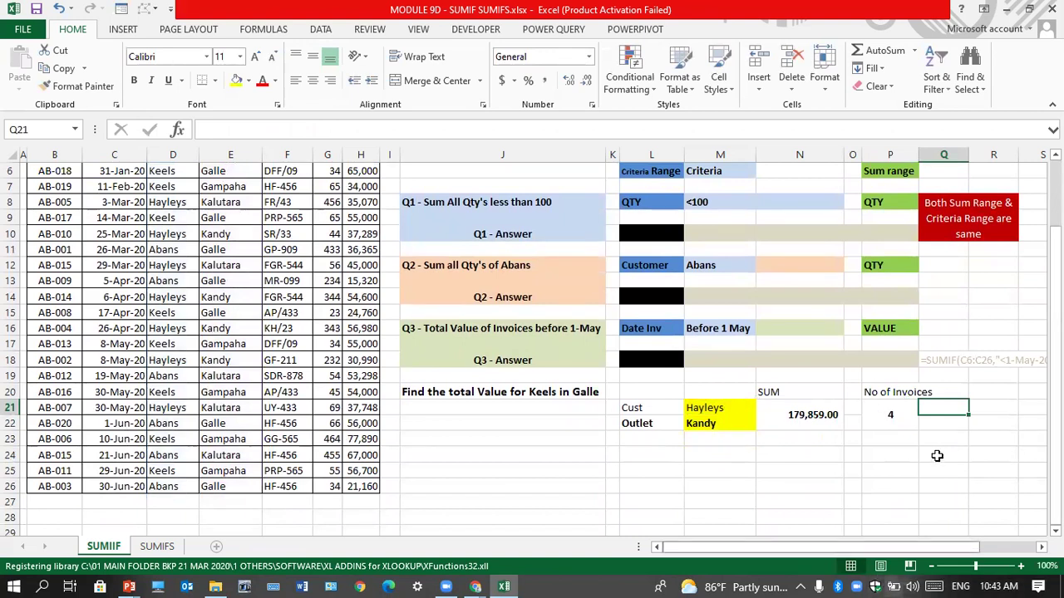
Apply a Thick Box Border to result cells N21 and P21
click(892, 419)
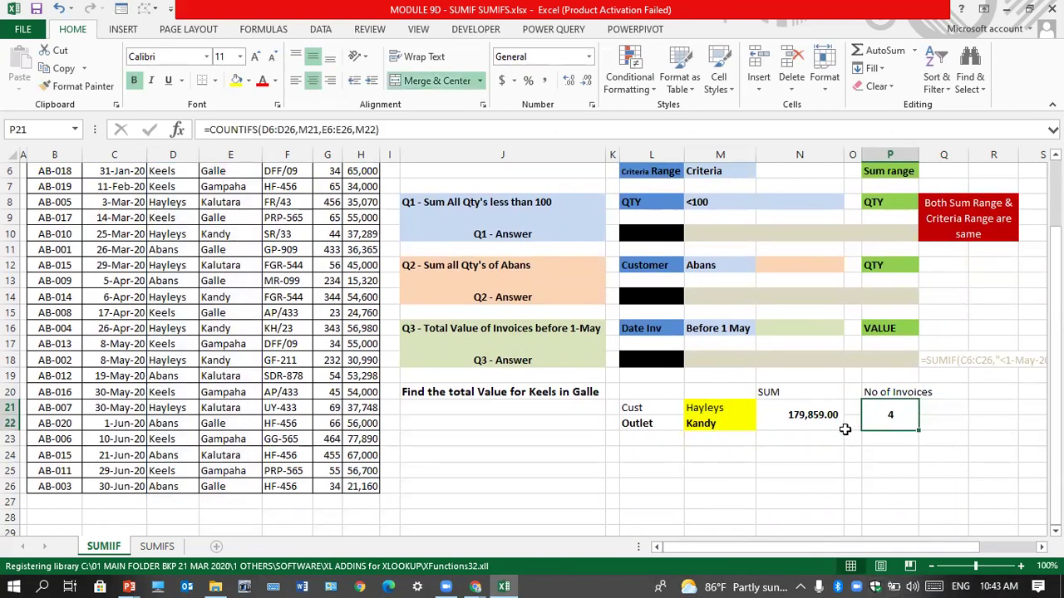
ctrl+click(814, 426)
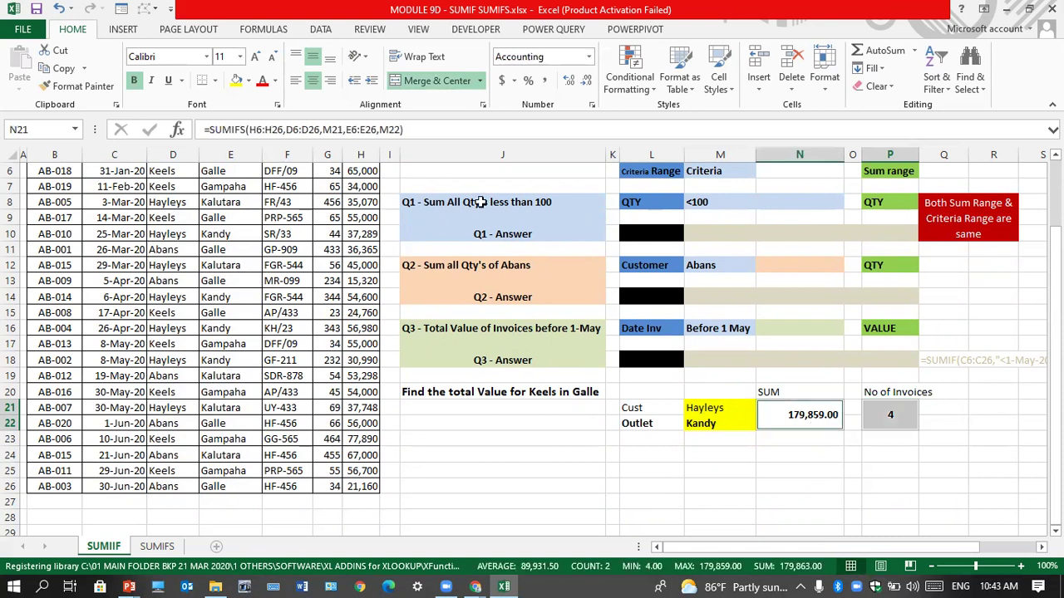
click(214, 80)
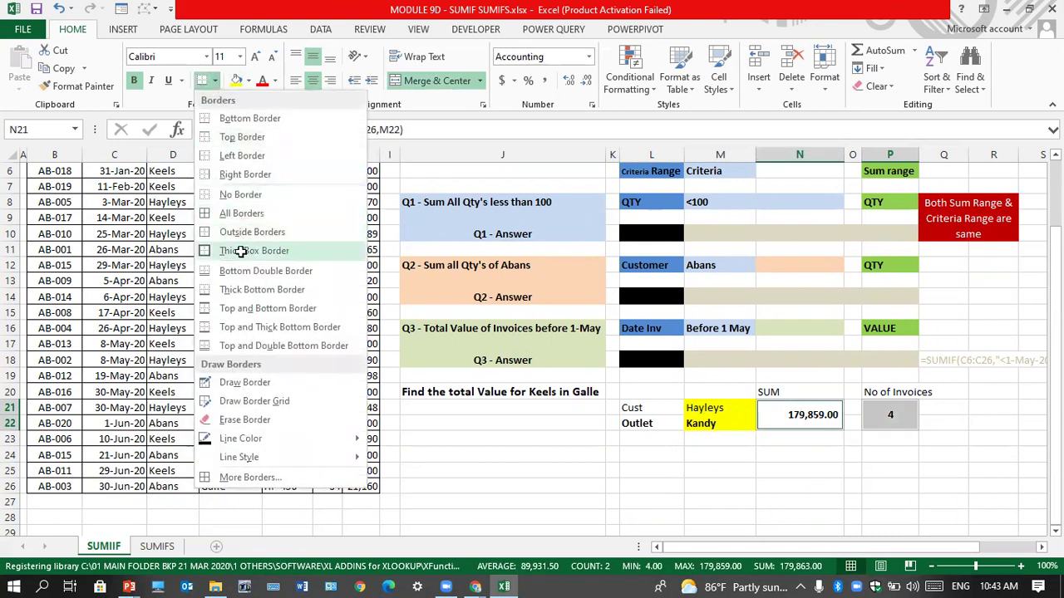
click(250, 250)
click(942, 474)
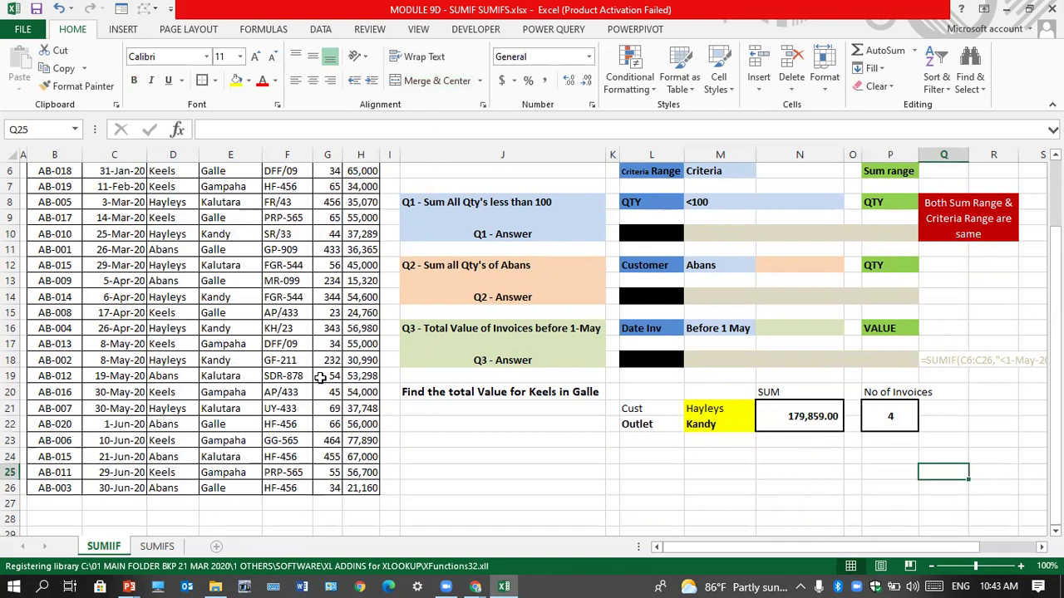
scroll(319, 379, up, 2)
Filter the invoice table to Customer Hayleys and Outlet Kandy
click(178, 336)
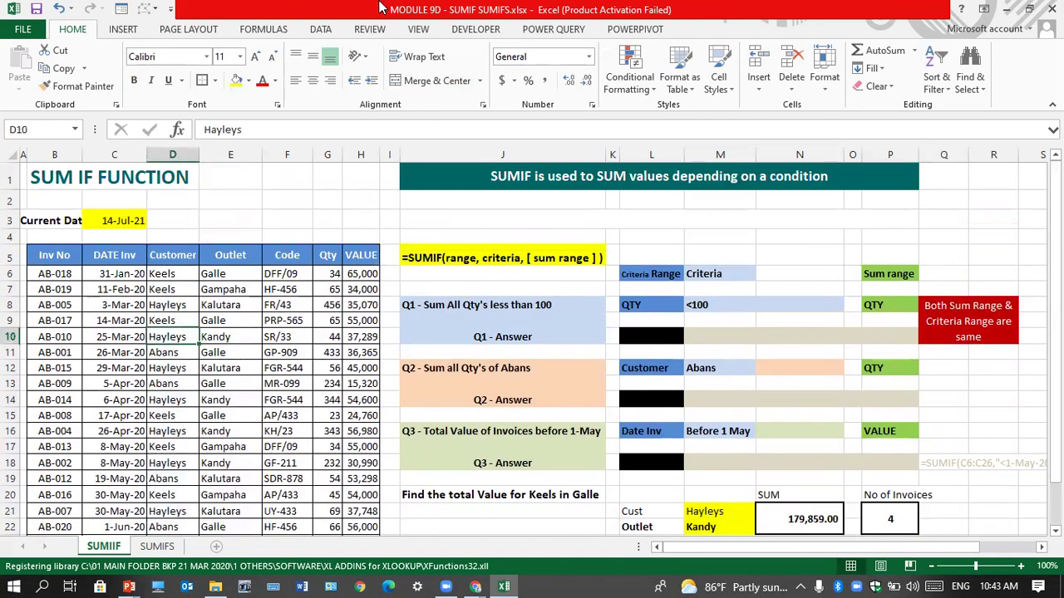
click(320, 30)
click(388, 76)
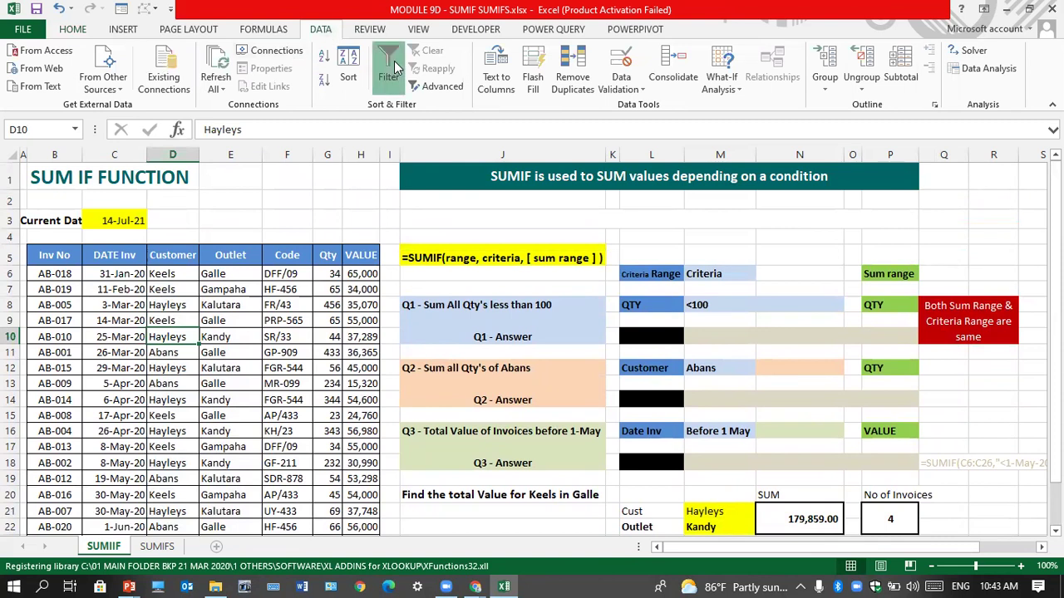
click(192, 257)
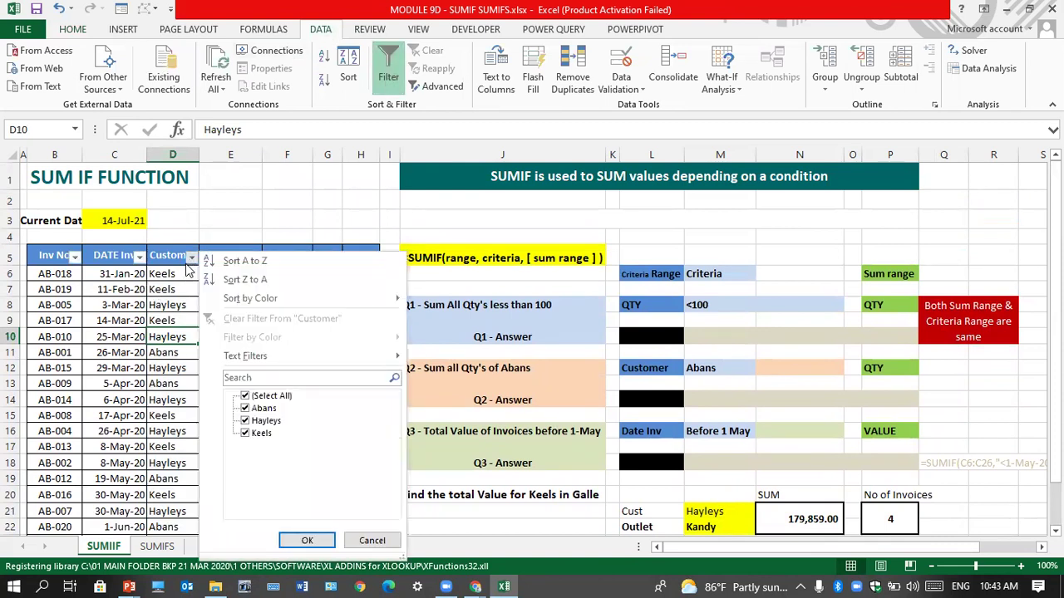
click(246, 409)
click(245, 433)
click(306, 541)
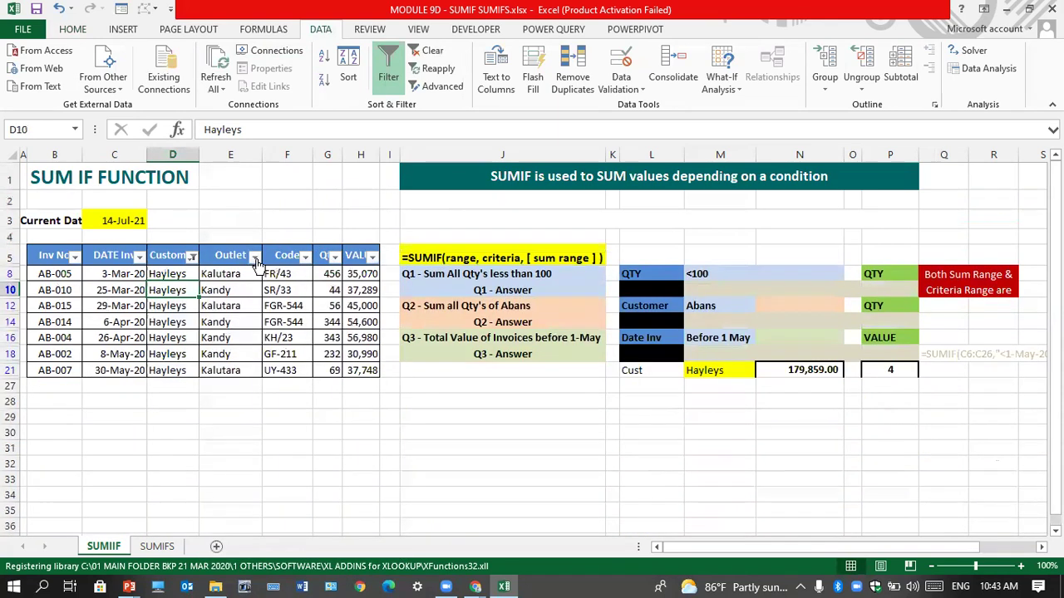
click(254, 257)
click(85, 408)
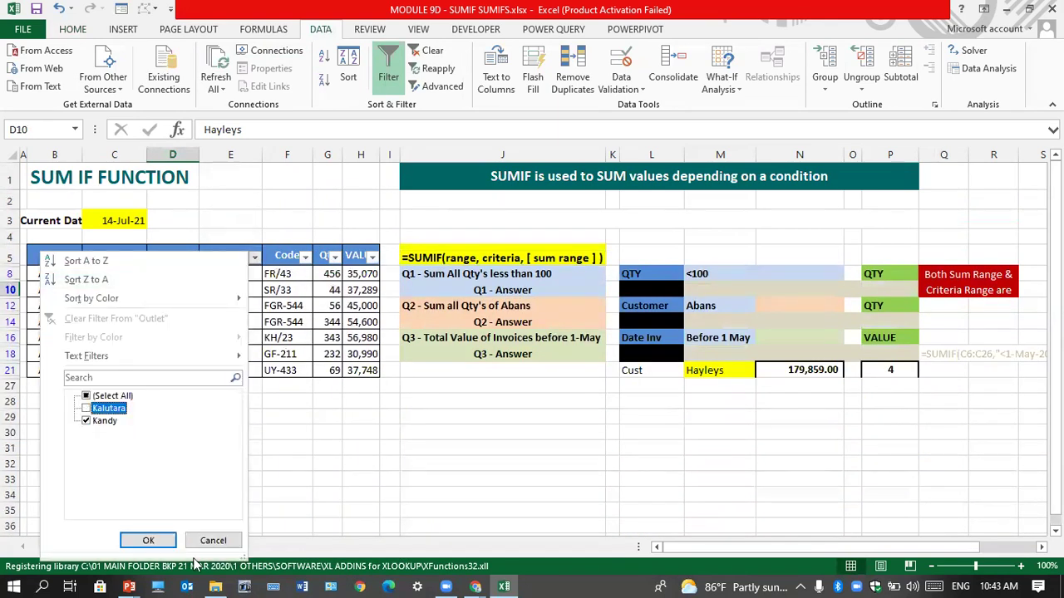
click(148, 540)
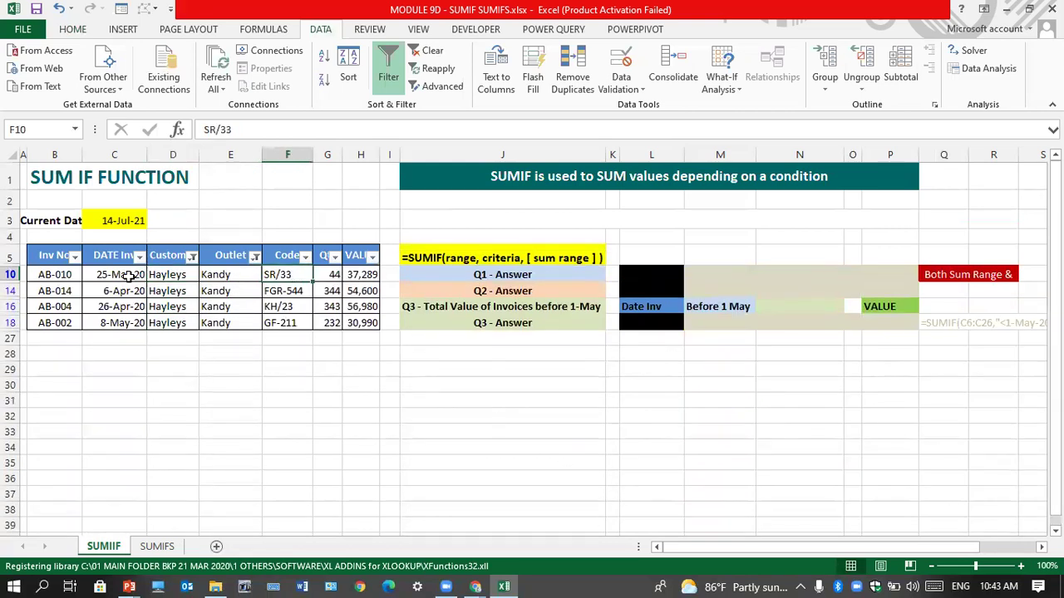
Select the filtered VALUE figures to verify the total, then remove the filter
drag(50, 280, 56, 324)
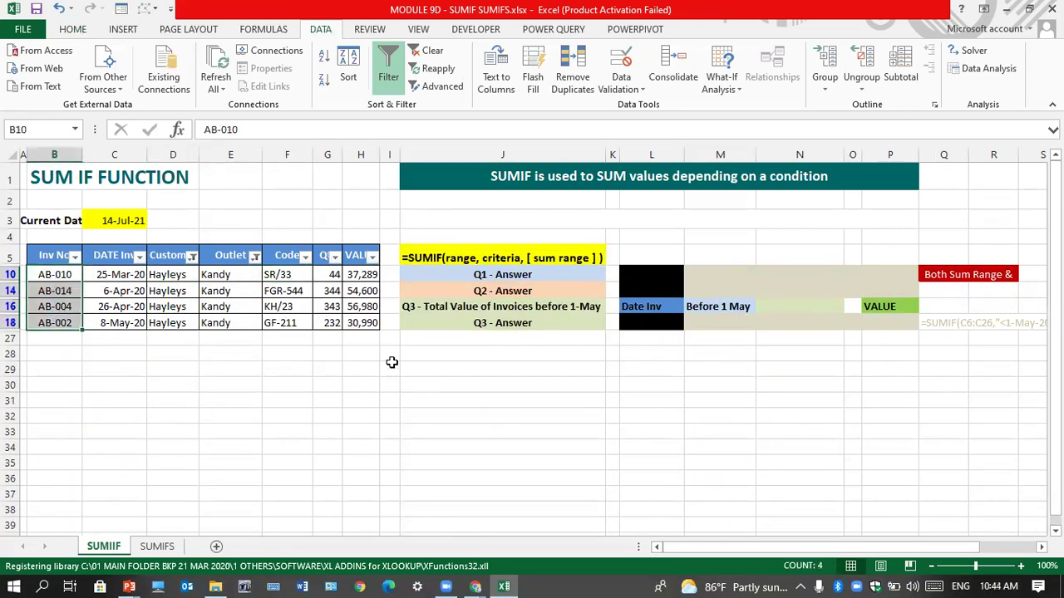
drag(375, 275, 371, 323)
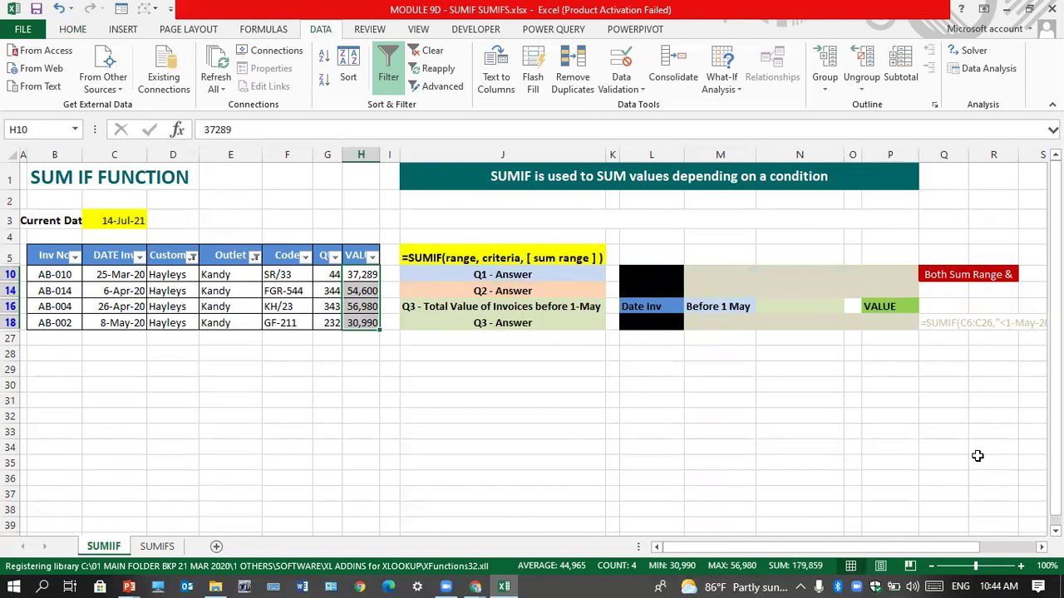
click(820, 446)
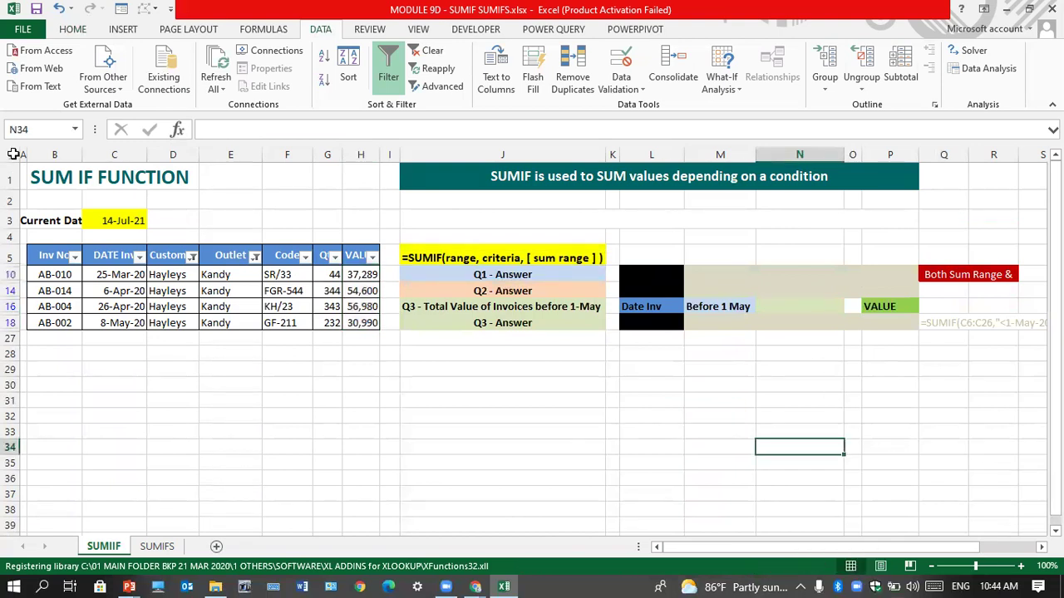
click(395, 64)
click(793, 515)
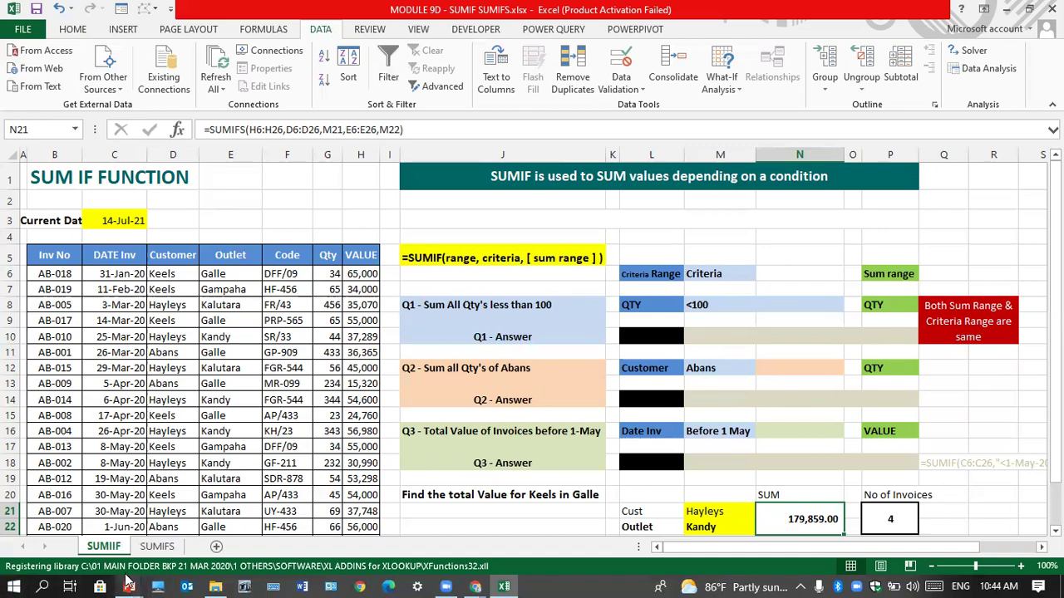
Advance the PowerPoint slide show to the ERROR Functions slide, then return to Excel
mouse_move(129, 581)
click(266, 523)
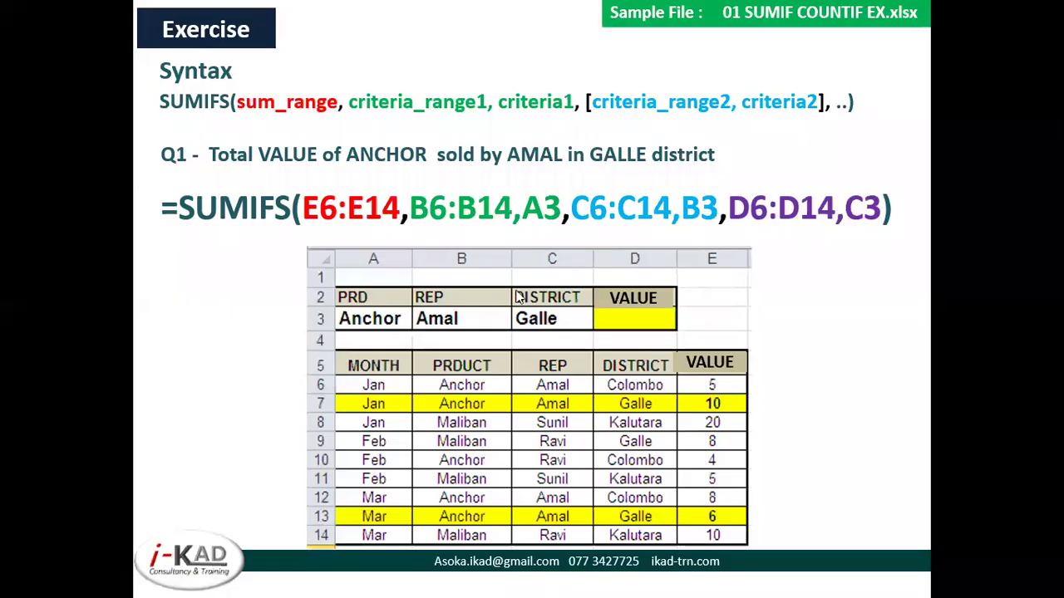
click(555, 277)
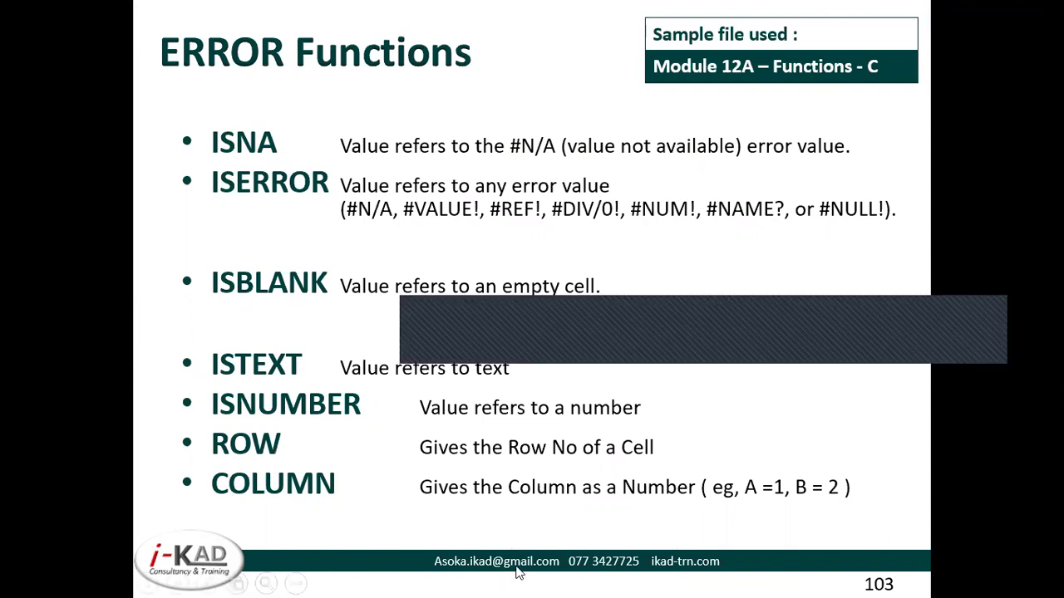
key(alt+Tab)
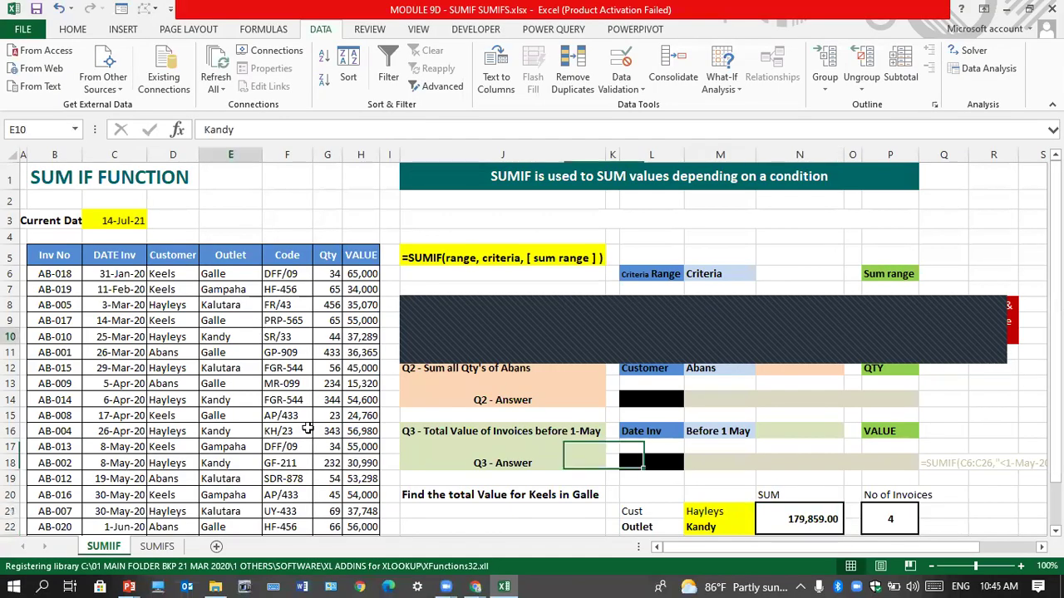
Widen column I to about 150 pixels and enter the heading TOTAL in I5
drag(400, 156, 503, 156)
click(434, 257)
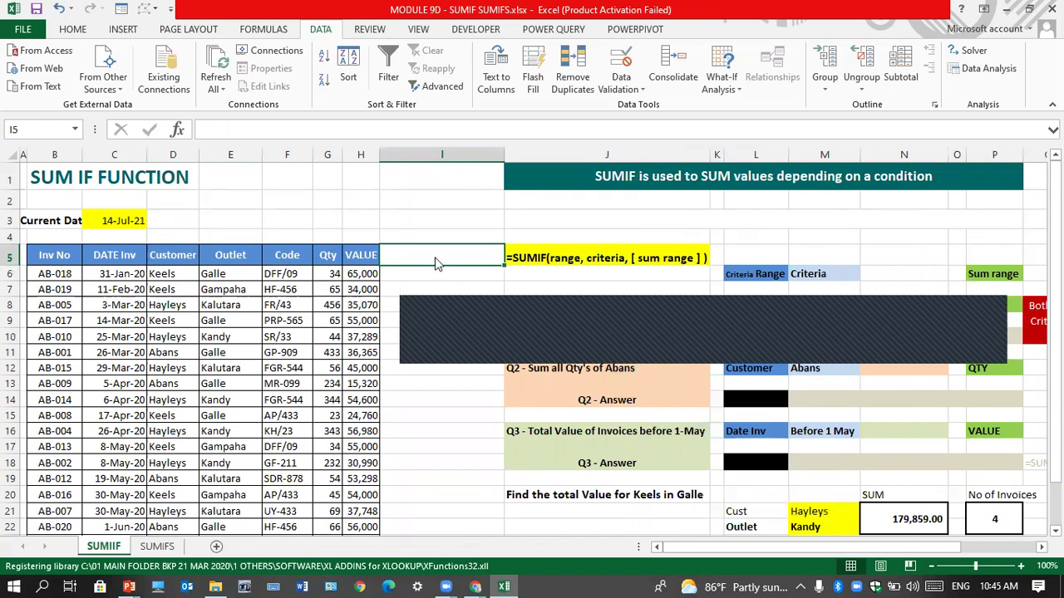
click(368, 274)
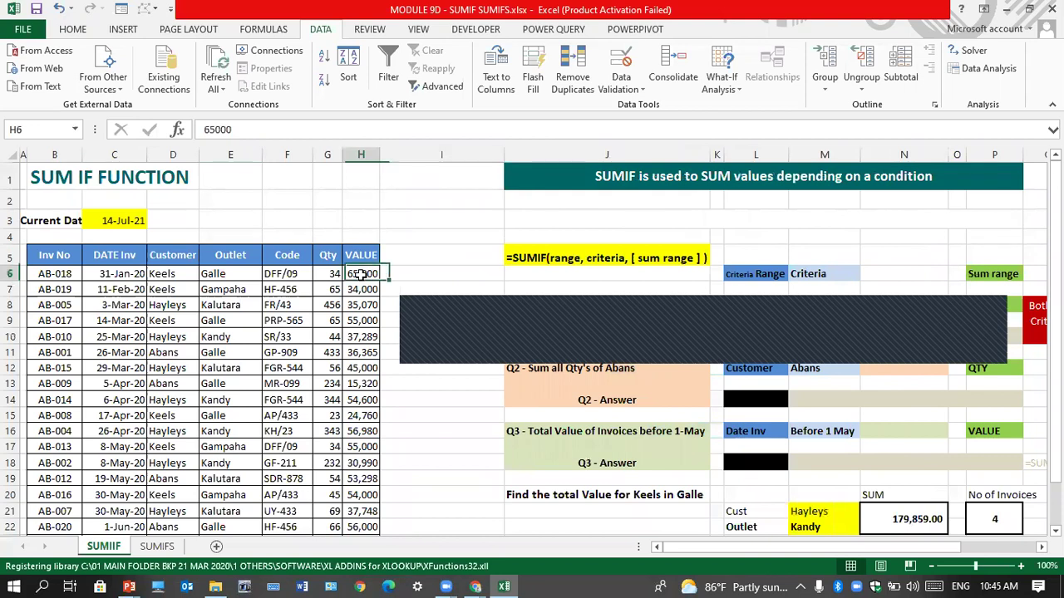
click(416, 262)
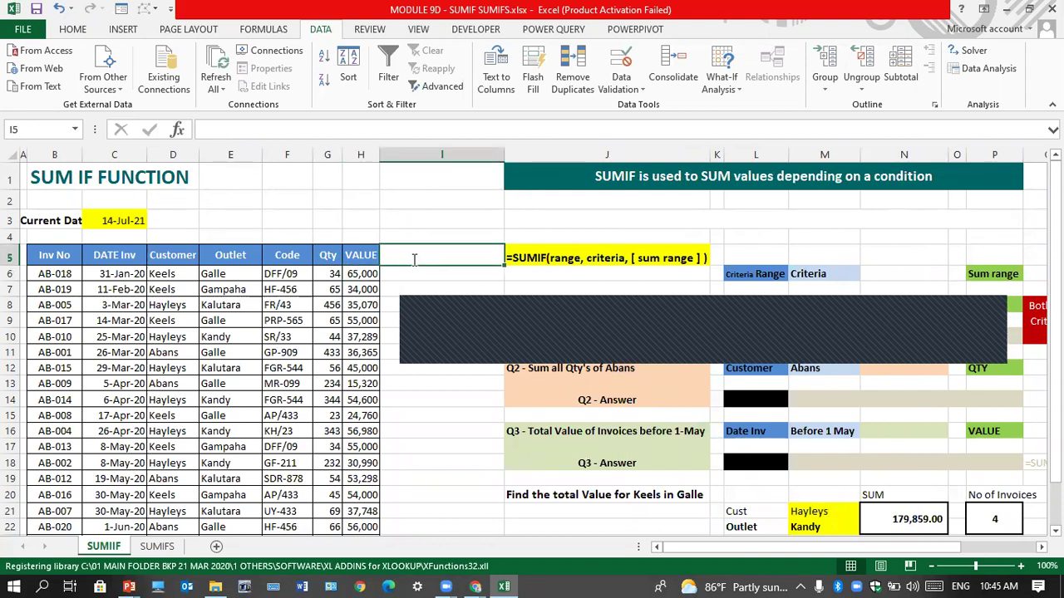
text(TOTAL)
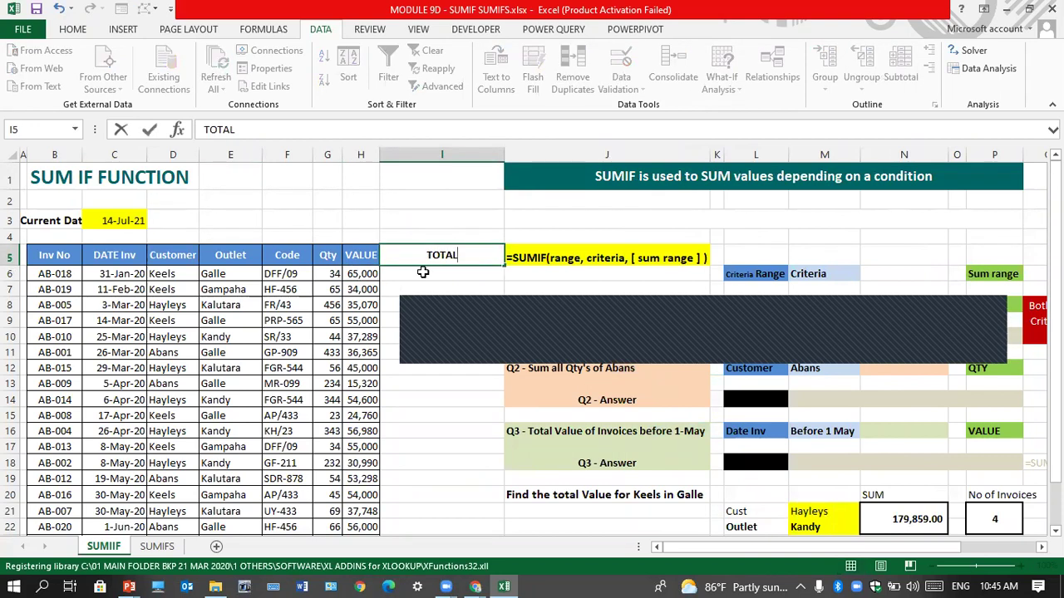
key(Return)
Enter =G6*H6 in I6 and fill it down the TOTAL column, giving 2210000 in row 6
text(=)
click(327, 273)
text(*)
click(358, 273)
key(Tab)
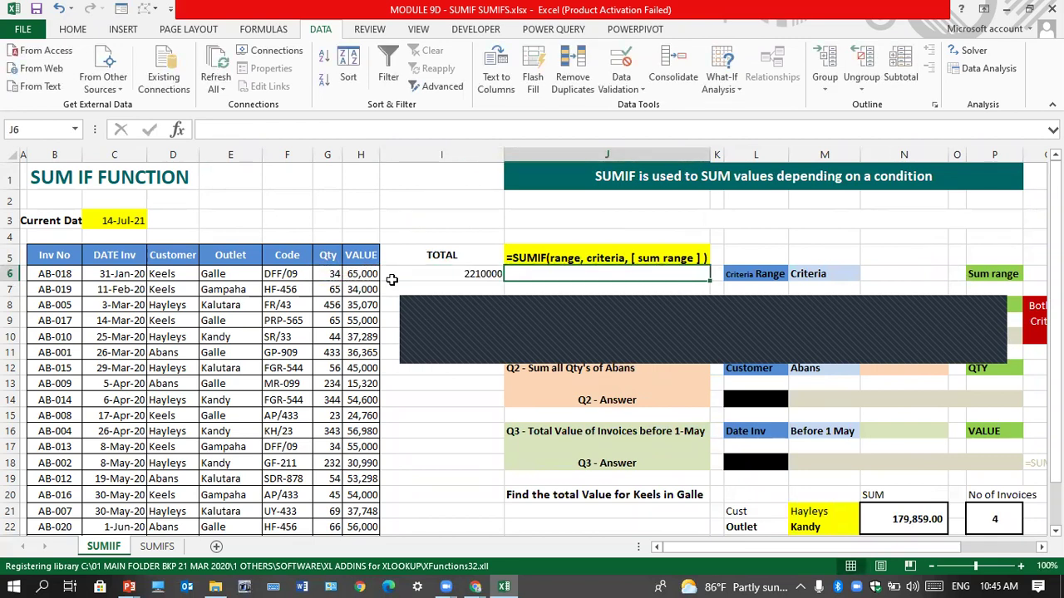
click(329, 323)
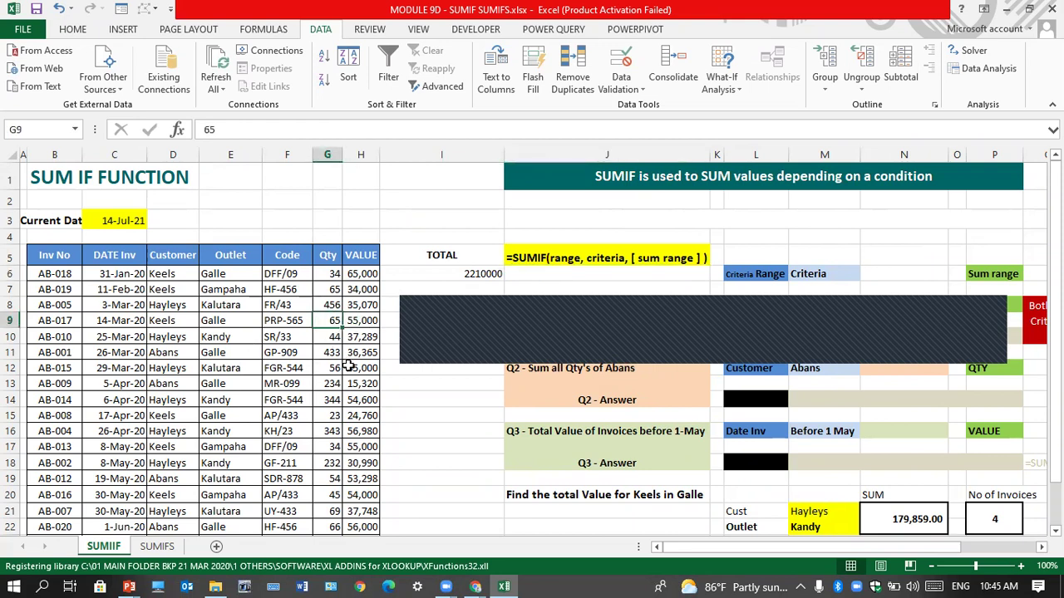
click(497, 274)
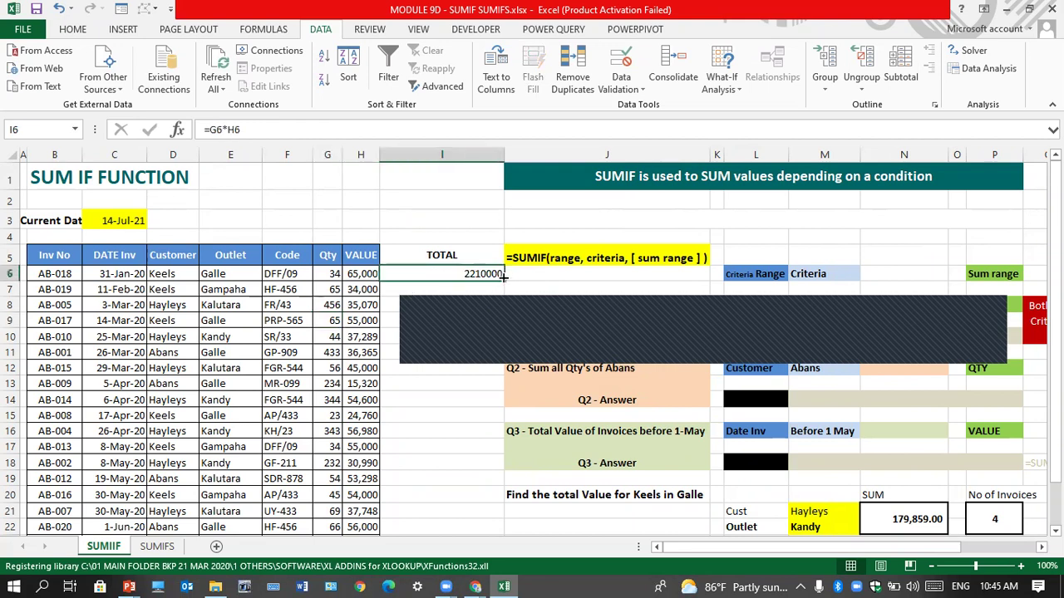
double_click(503, 281)
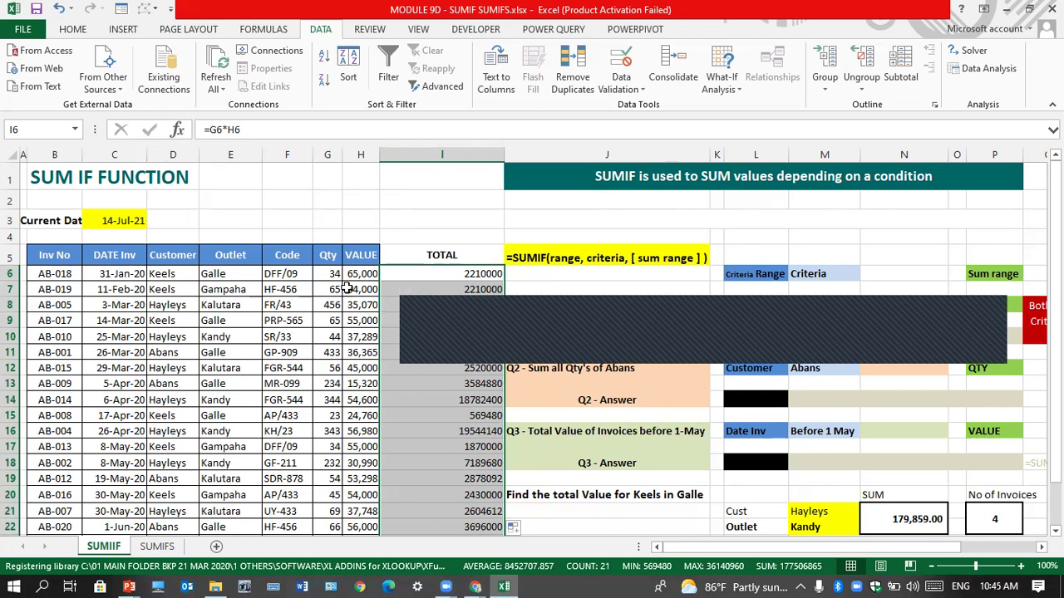
Try entering 'aaa' as the Qty in G9, then undo it
click(330, 322)
text(aaa)
key(Return)
key(Return)
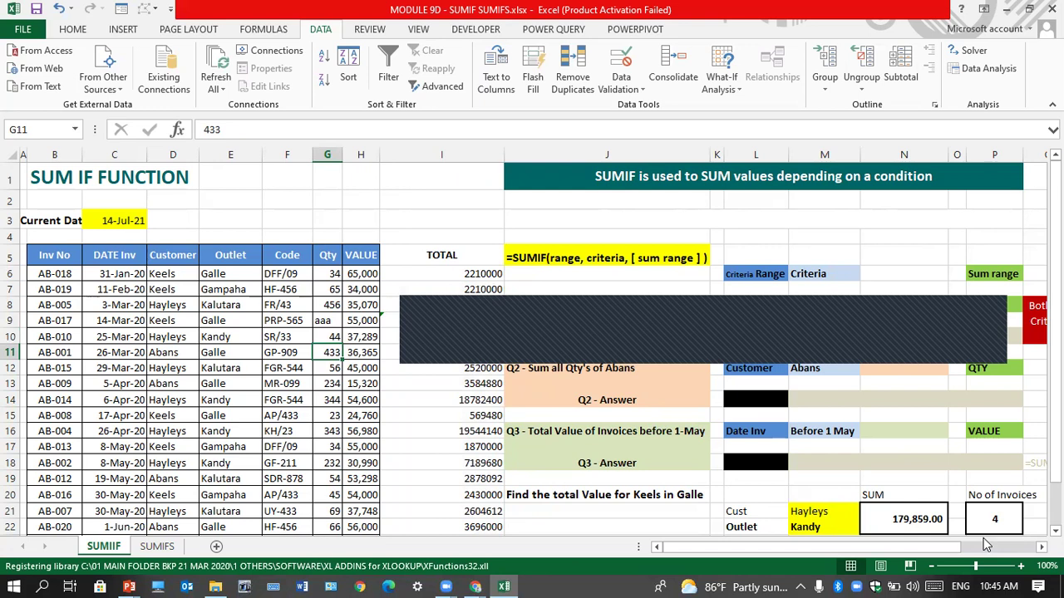
key(ctrl+z)
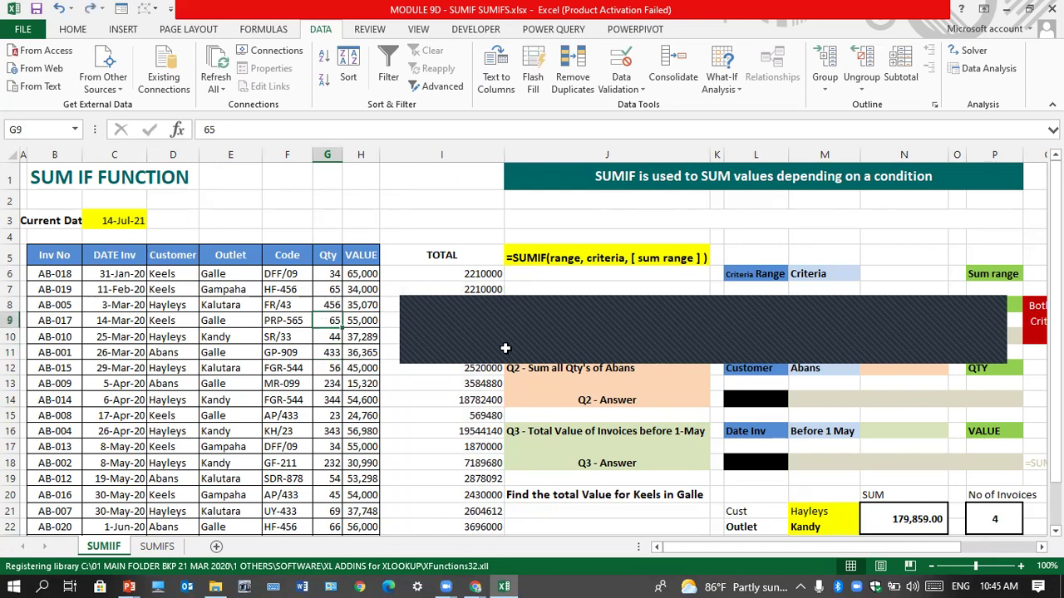
Change I6 to =G6*H6/(G6*5%) and fill it down the TOTAL column
click(441, 274)
click(249, 130)
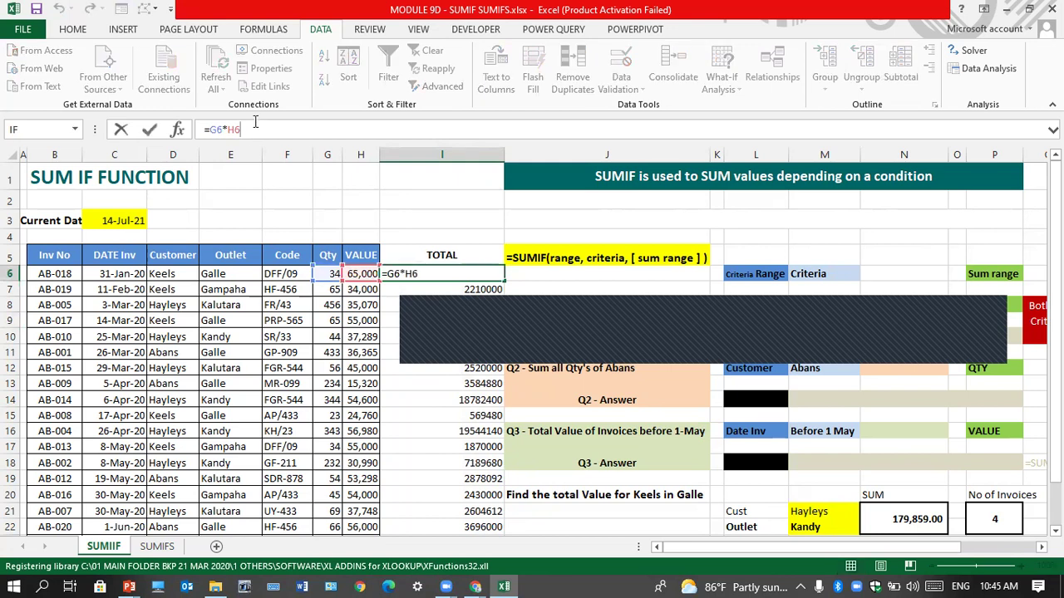
text(/()
click(326, 276)
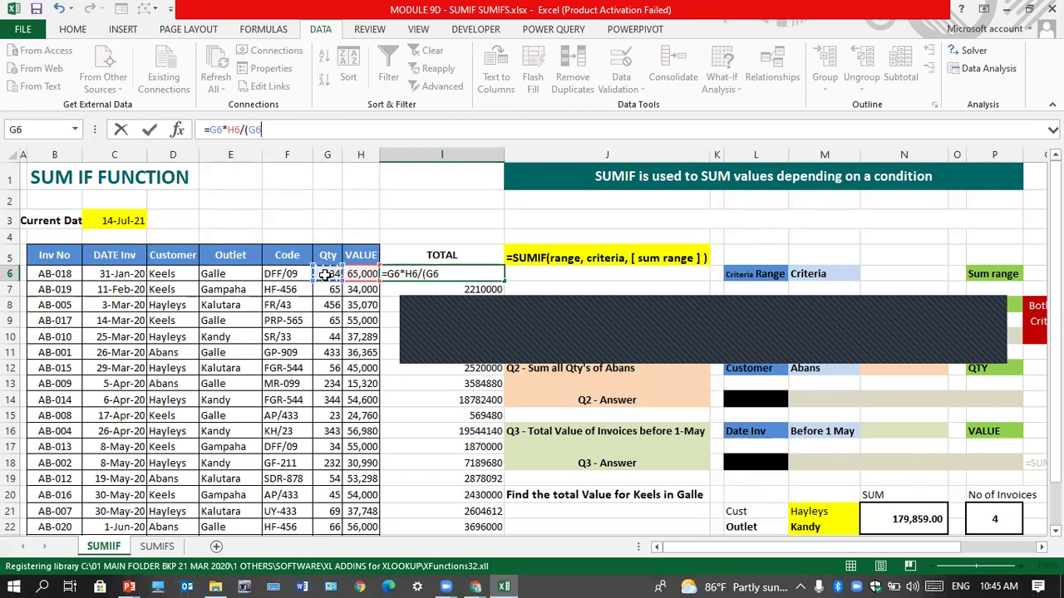
text(*5%))
key(Tab)
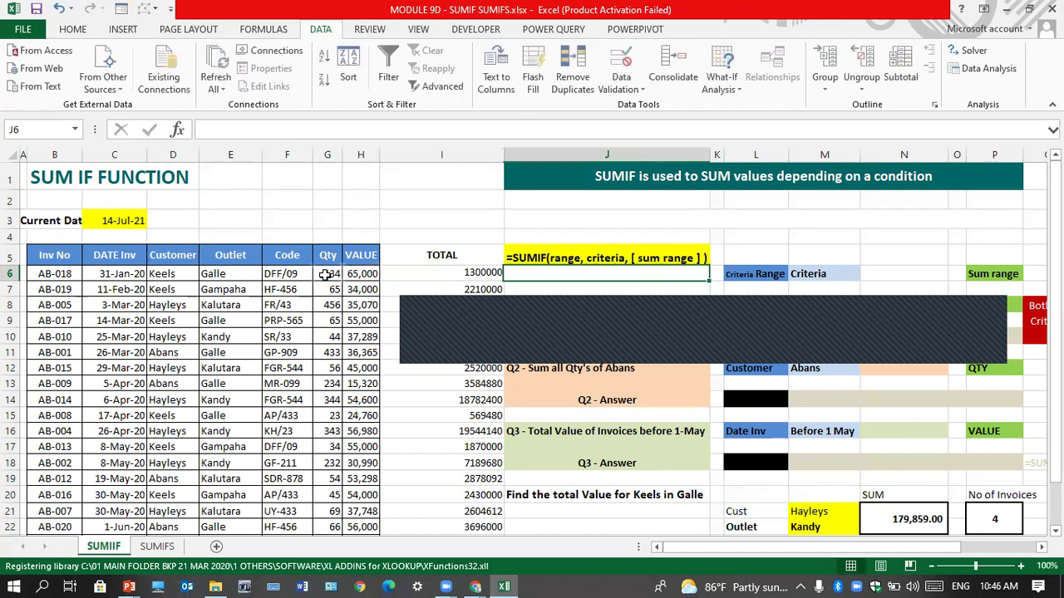
click(487, 276)
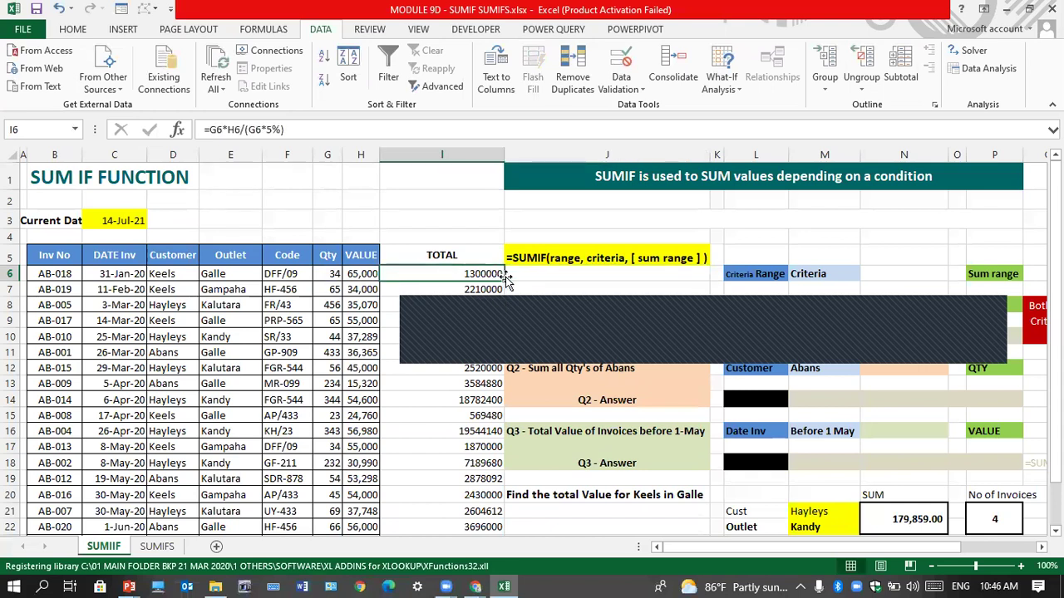
double_click(505, 281)
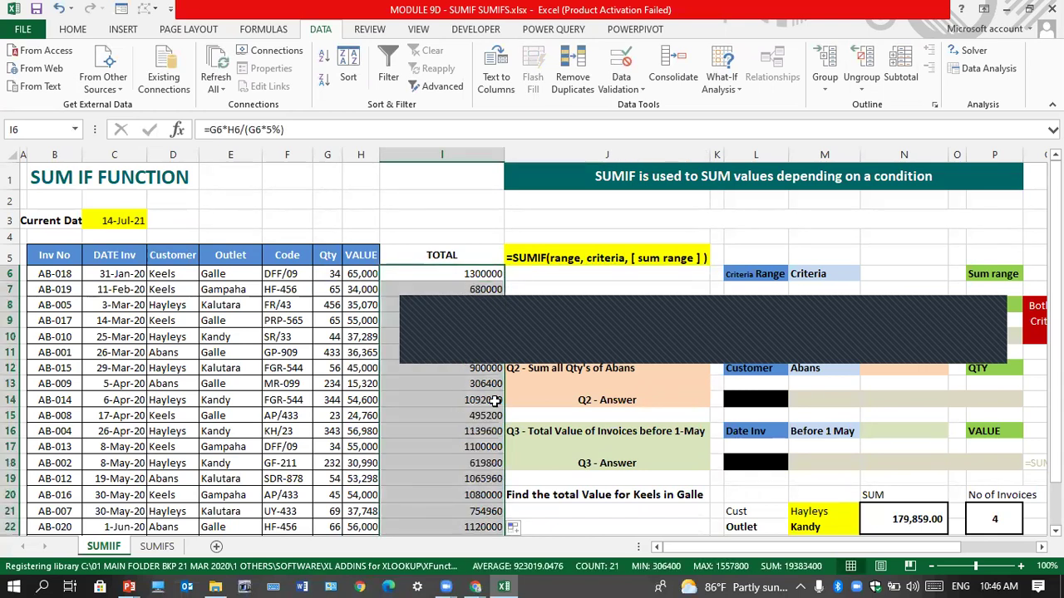
Set the Qty to 0 in G8 and to 'as' in G12 to produce errors
double_click(326, 305)
key(BackSpace)
key(BackSpace)
key(BackSpace)
text(0)
click(316, 446)
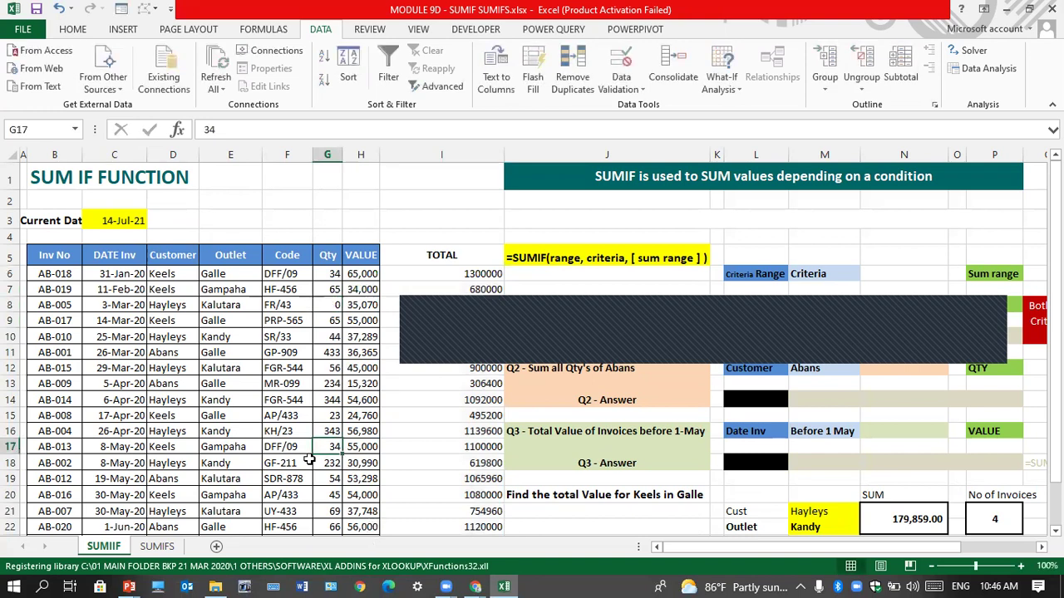
click(329, 368)
text(as)
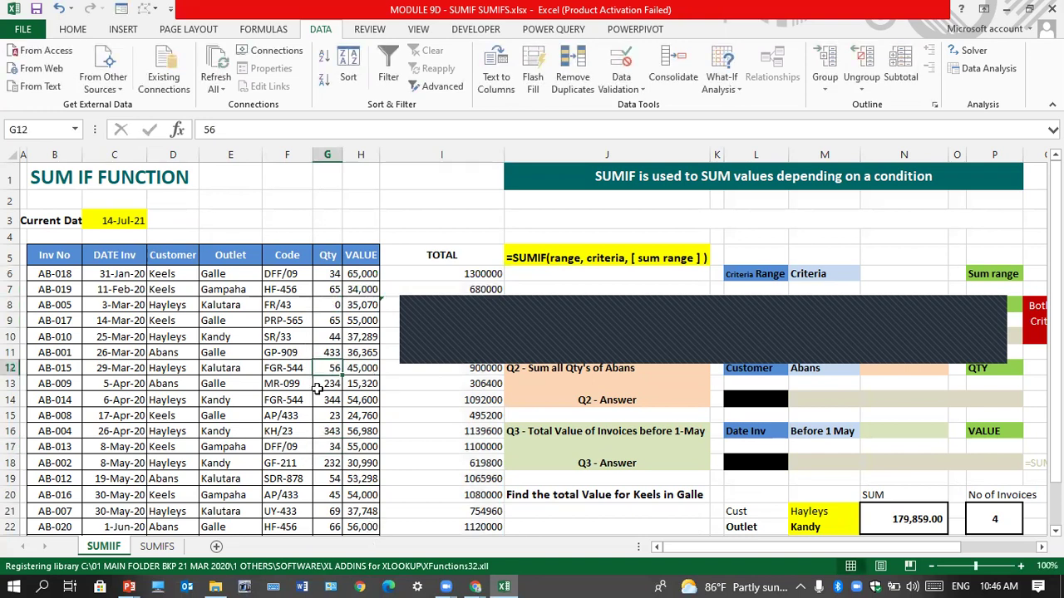
click(288, 415)
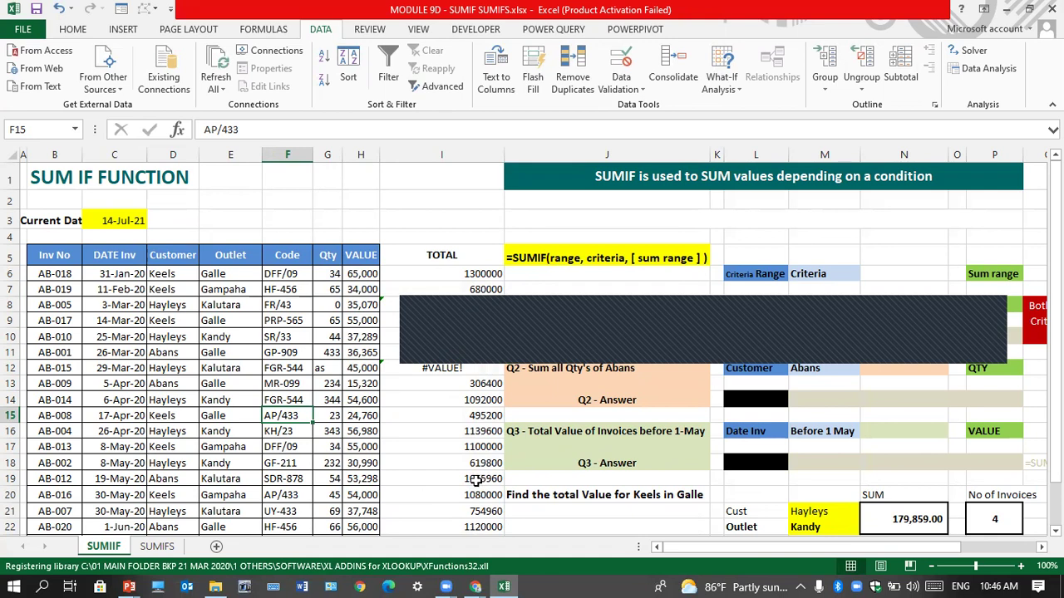
click(436, 274)
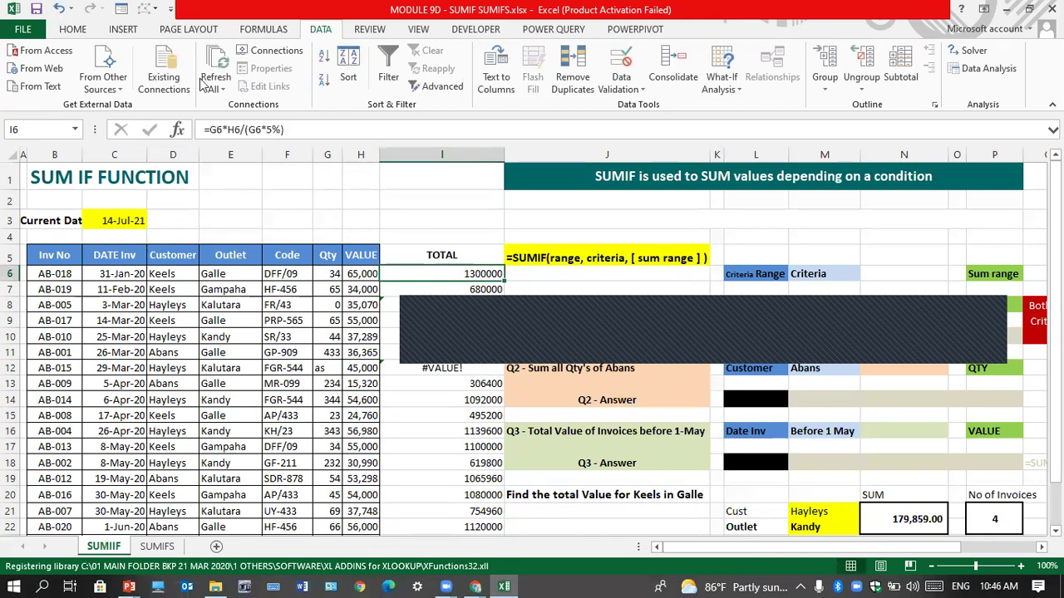
key(F2)
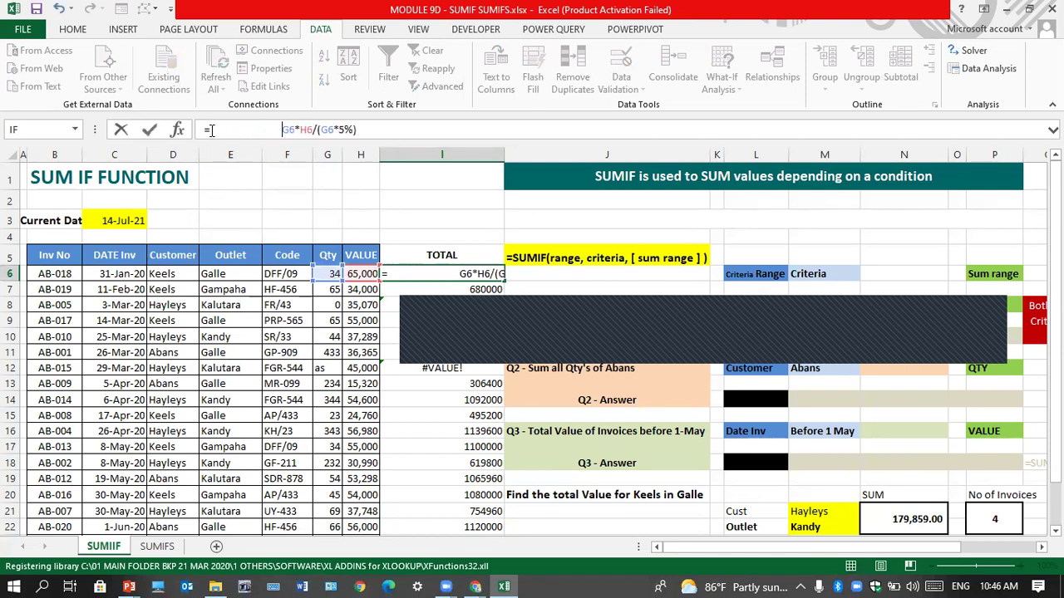
Change I6 to =IFERROR(G6*H6/(G6*5%),0) and fill it down column I
text(IF)
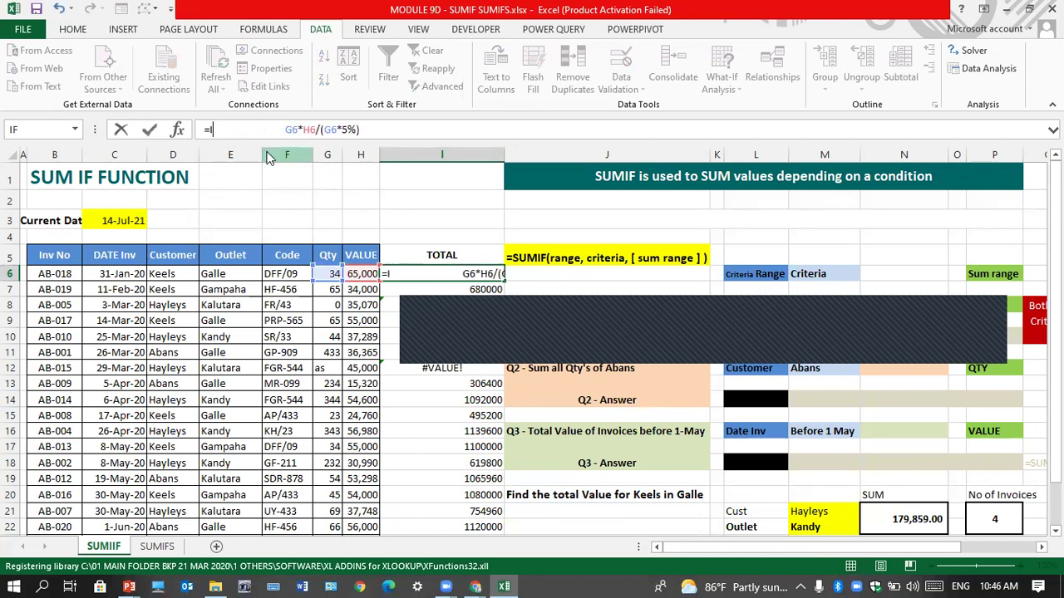
text(ERR)
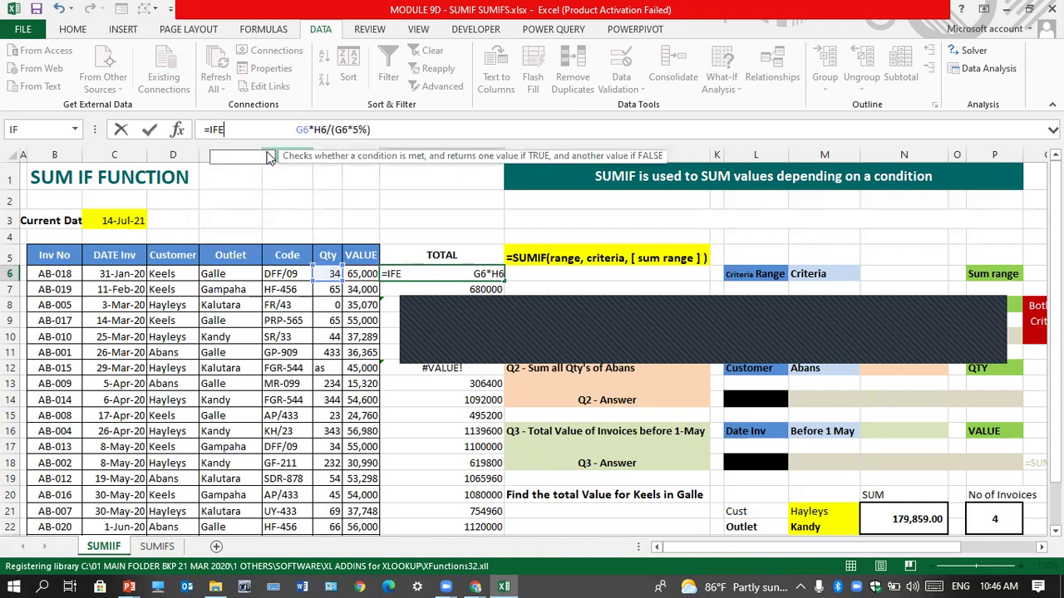
text(OR)
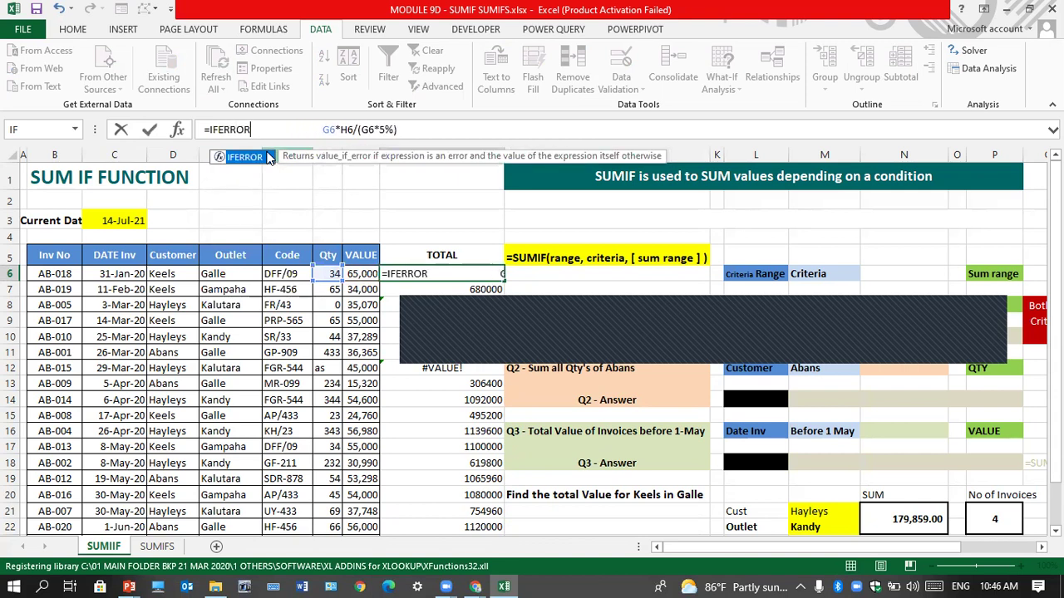
text(()
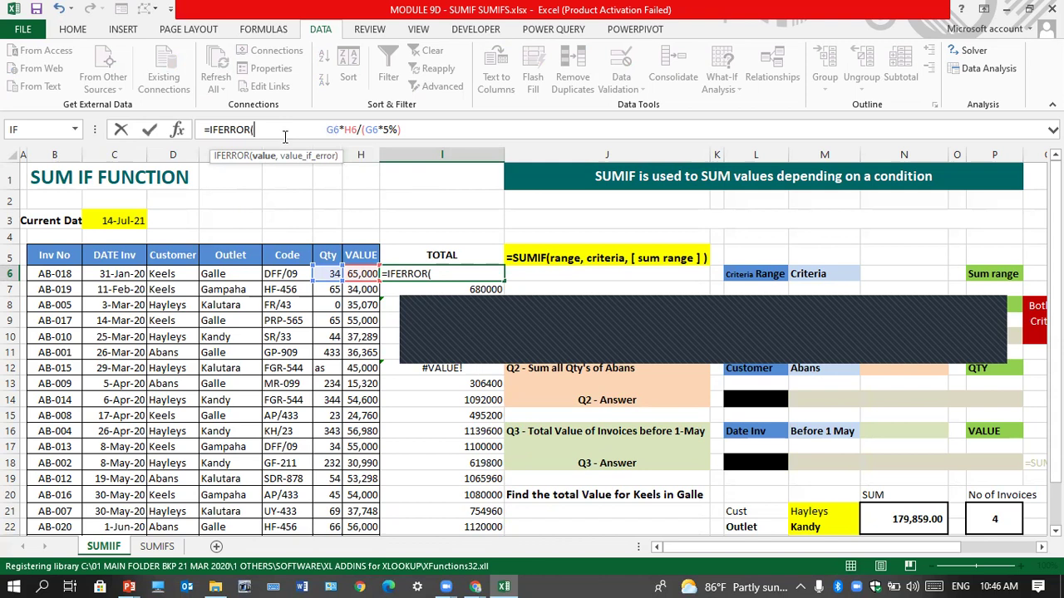
key(Delete)
key(Delete)
key(Delete)
key(Delete)
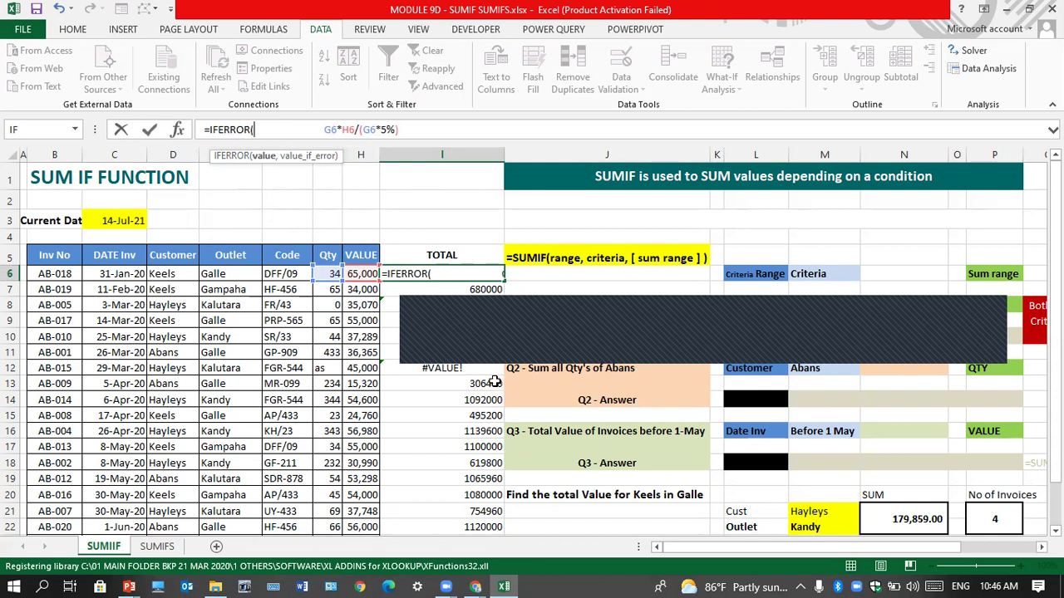
key(Delete)
key(Delete)
key(Delete)
key(Delete)
key(Delete)
key(Delete)
key(Delete)
key(Delete)
key(Delete)
key(Delete)
key(Delete)
key(Delete)
key(Delete)
key(Delete)
key(Delete)
key(Delete)
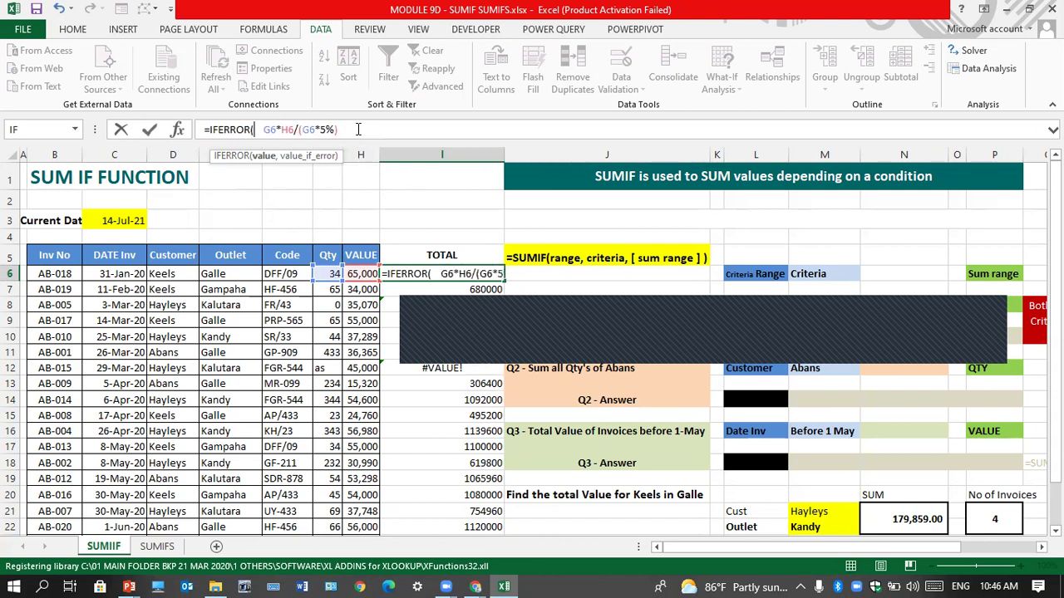
click(359, 128)
text(,)
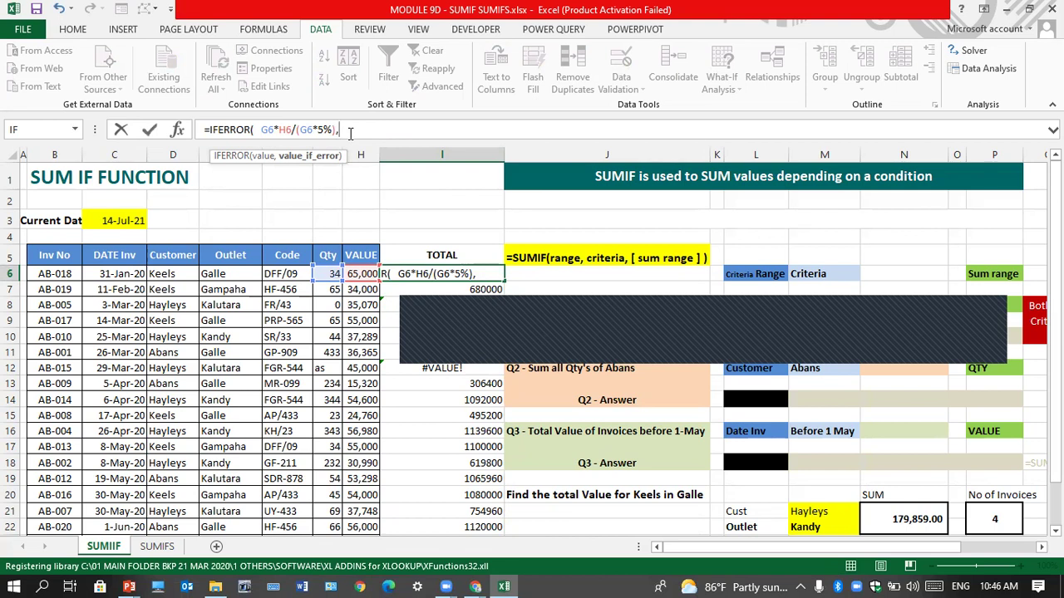
text(0))
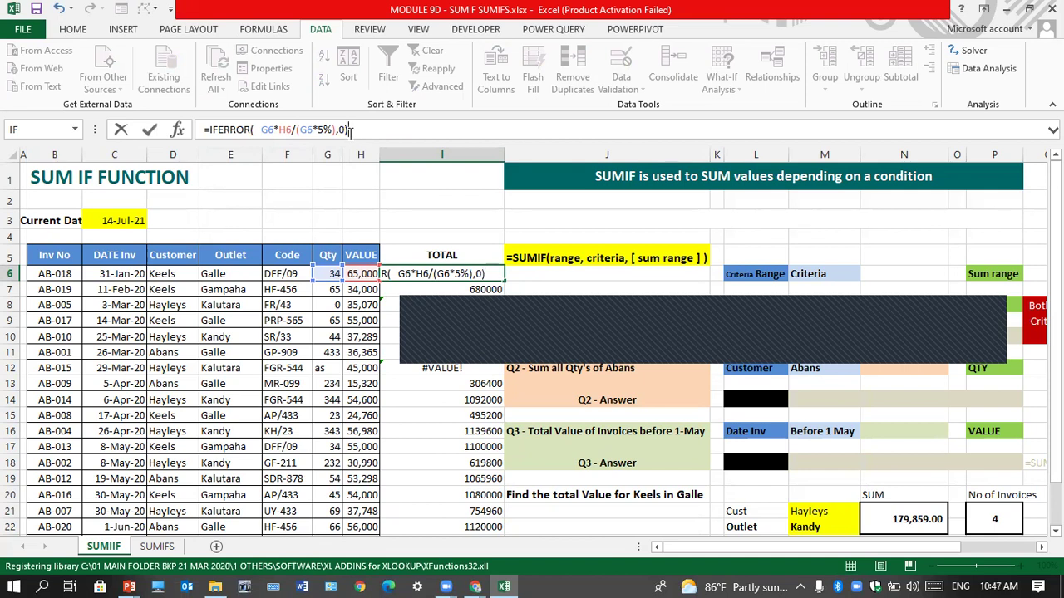
key(Tab)
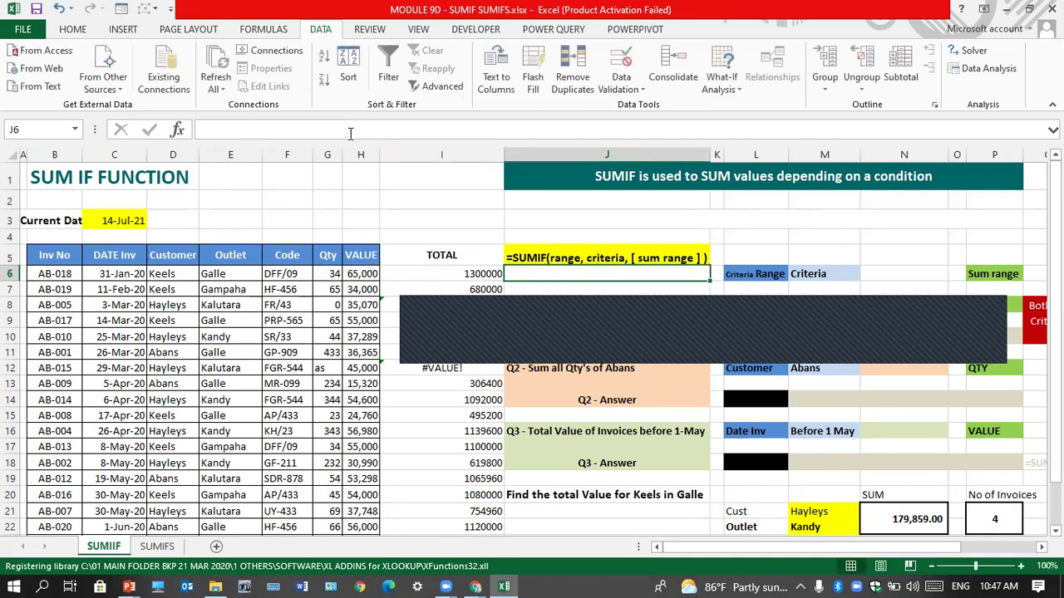
click(495, 275)
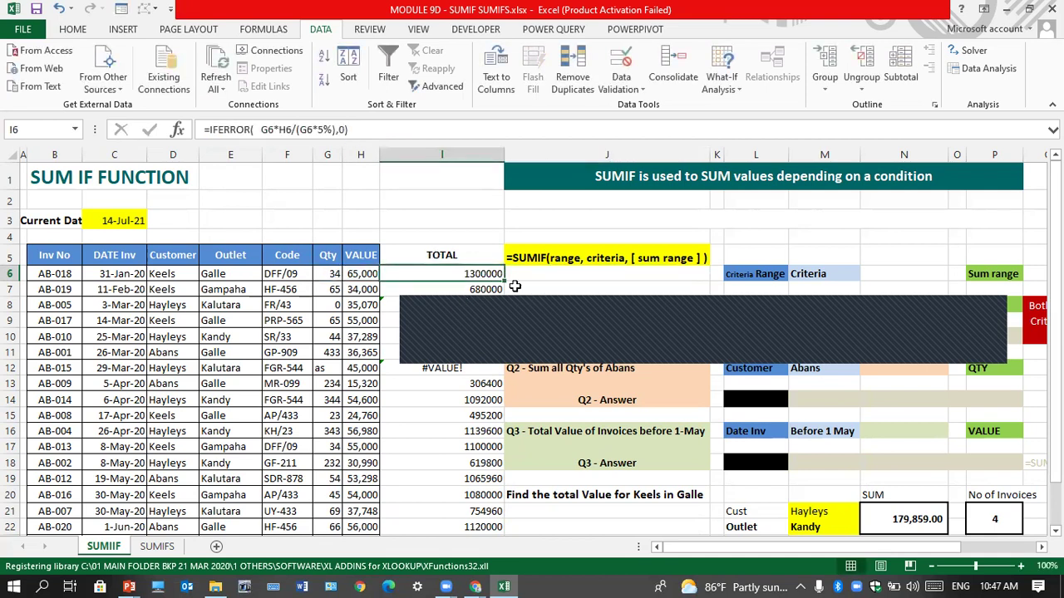
double_click(505, 281)
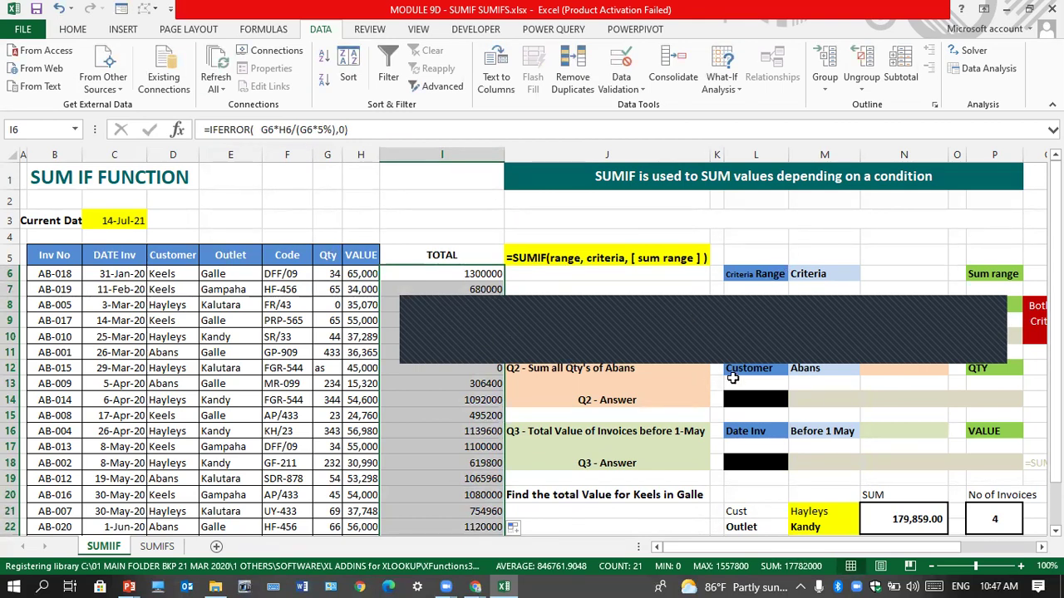
mouse_move(132, 583)
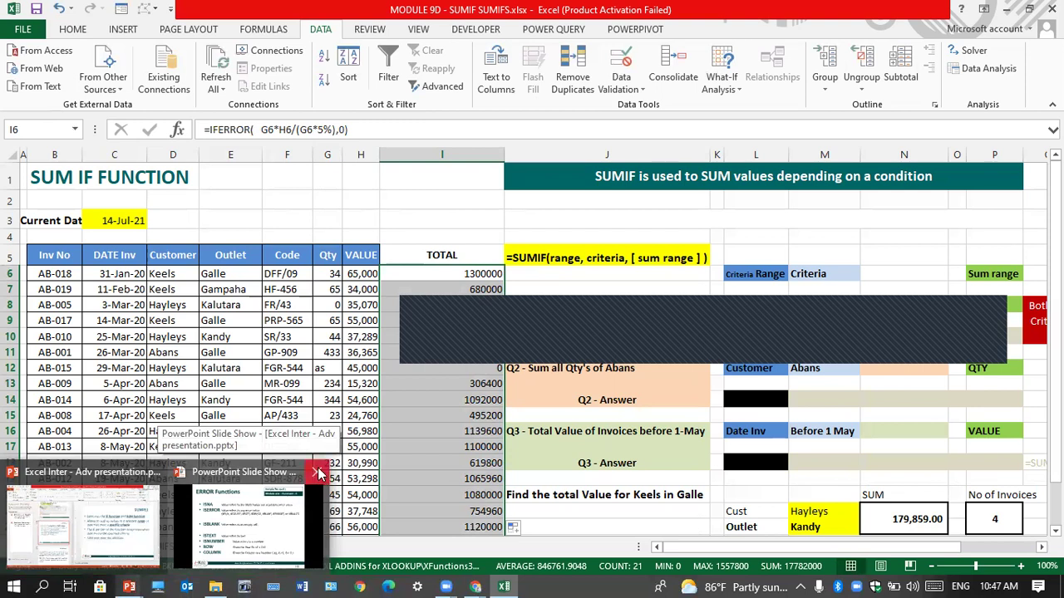
Close the slide show and the SUMIF workbook, answer the save prompt, then maximise Excel
click(320, 472)
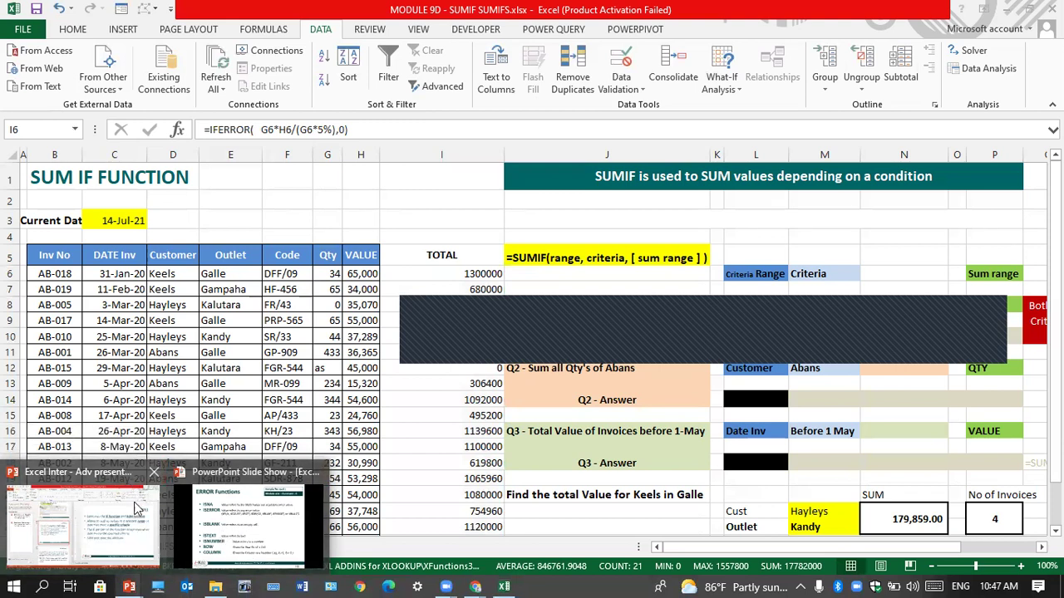
click(324, 474)
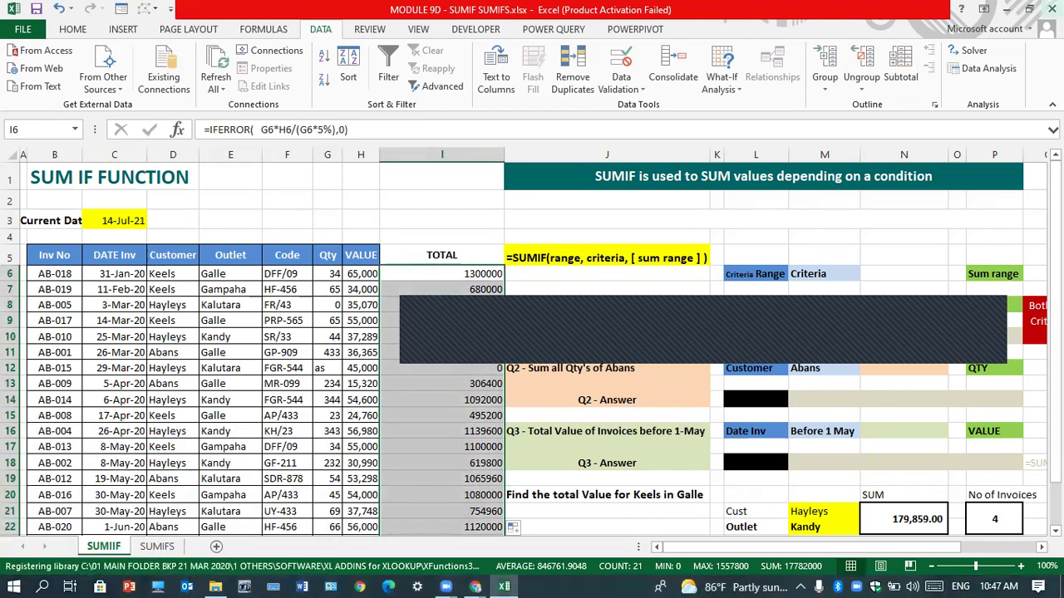
click(1049, 9)
click(548, 318)
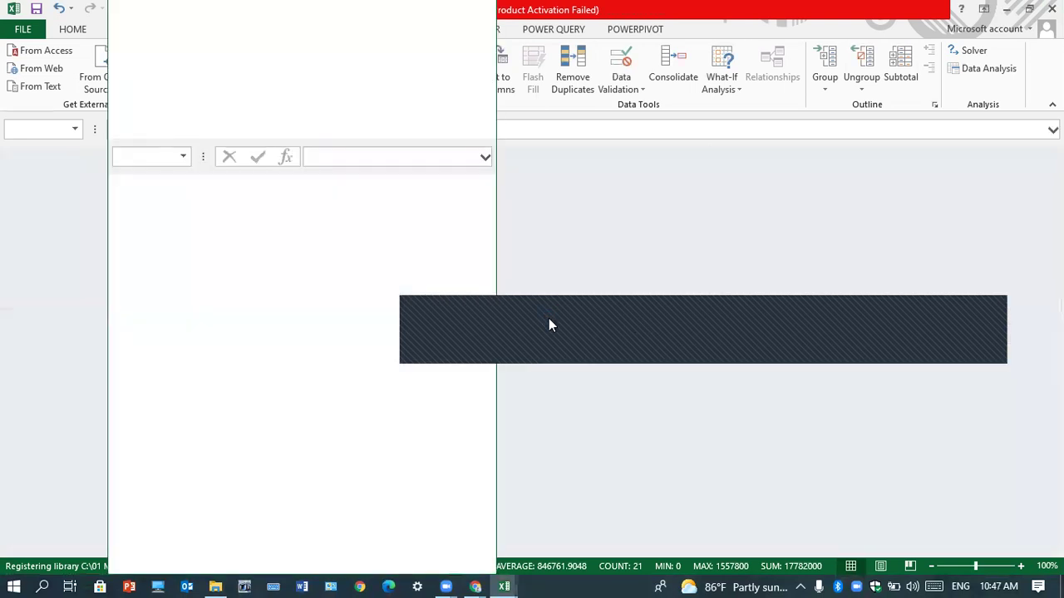
click(462, 13)
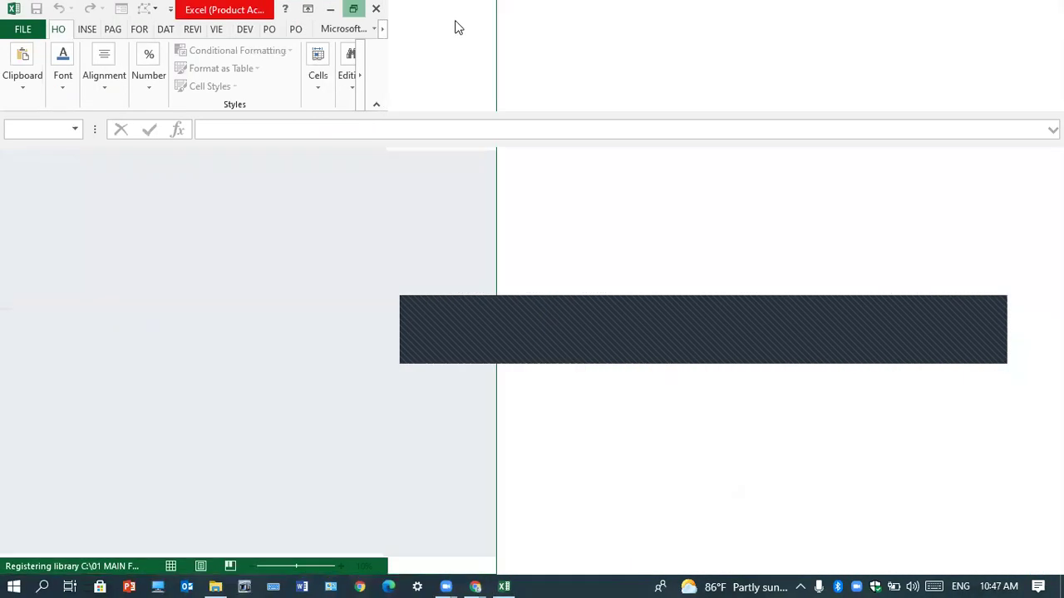